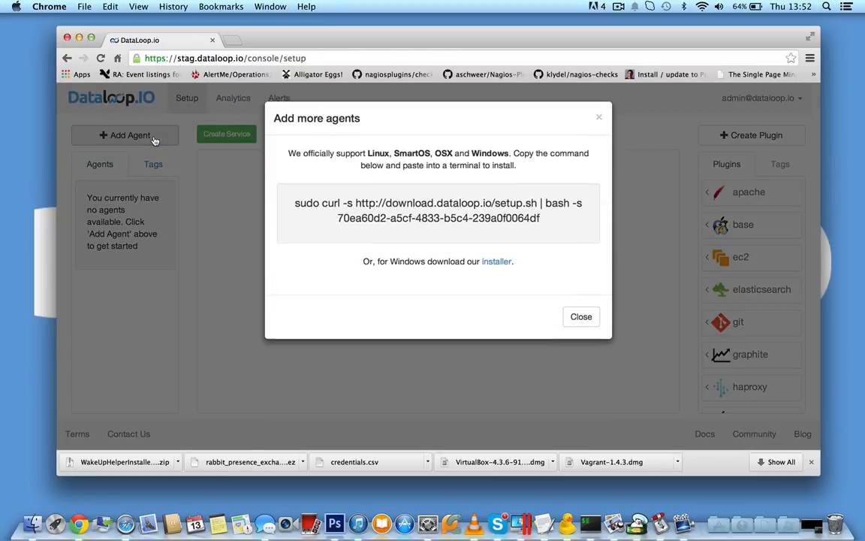
- Highlight the agent install command in the Add more agents dialog and close the dialog
{"action": "triple_click", "coordinate": [307, 203]}
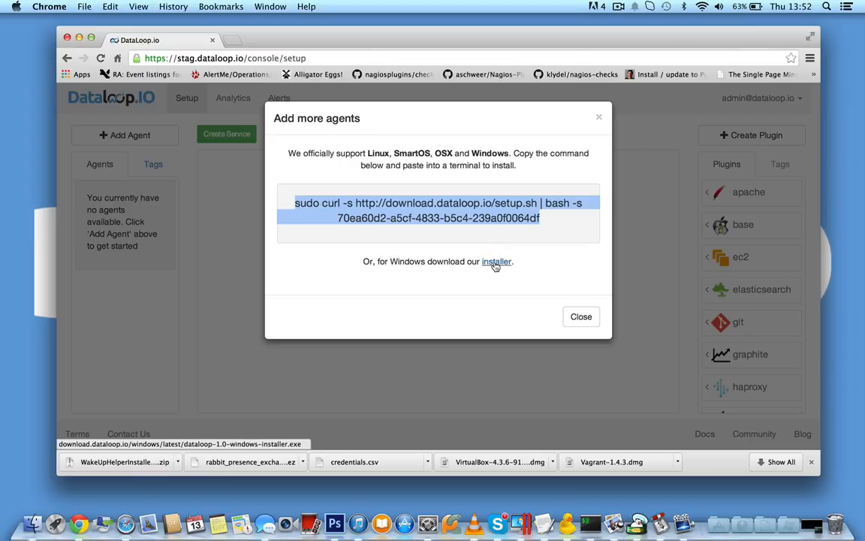
{"action": "left_click", "coordinate": [597, 118]}
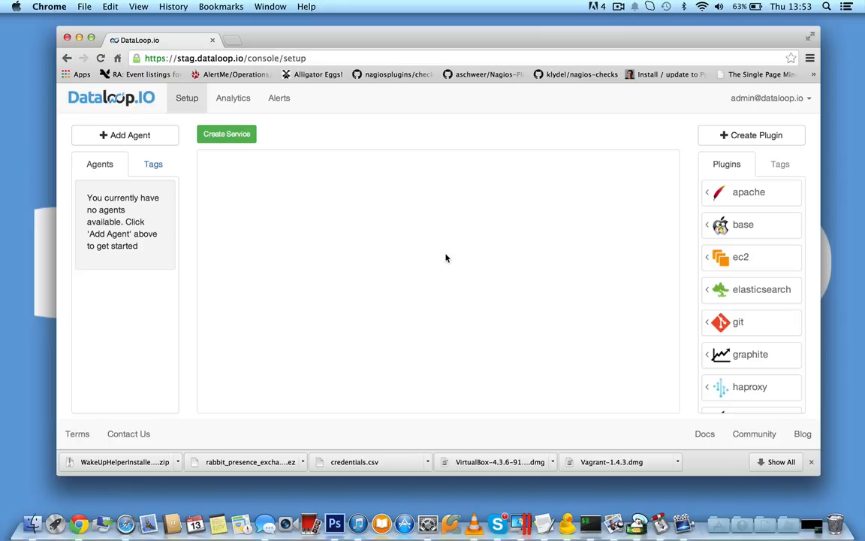
- Switch to iTerm to run ./deployall.sh for the agent deployment, and return to the DataLoop.io setup page in Chrome
{"action": "left_click", "coordinate": [589, 501]}
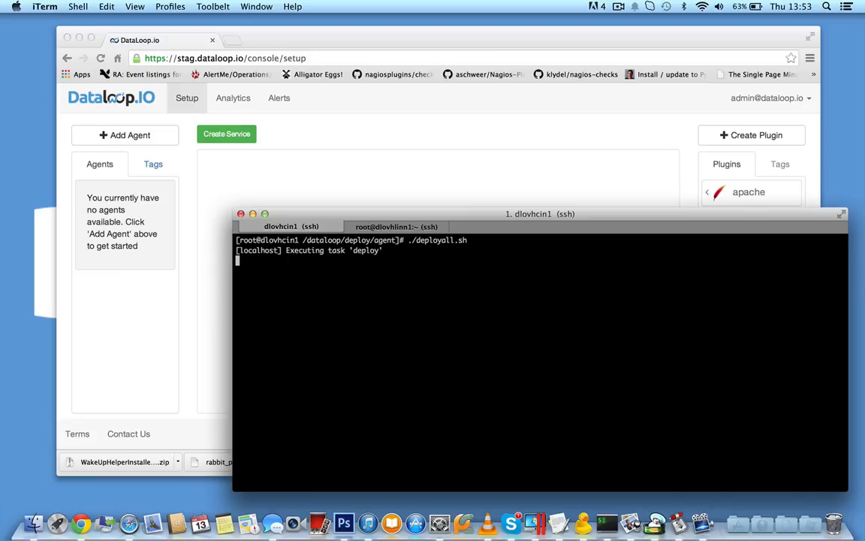
{"action": "left_click", "coordinate": [593, 113]}
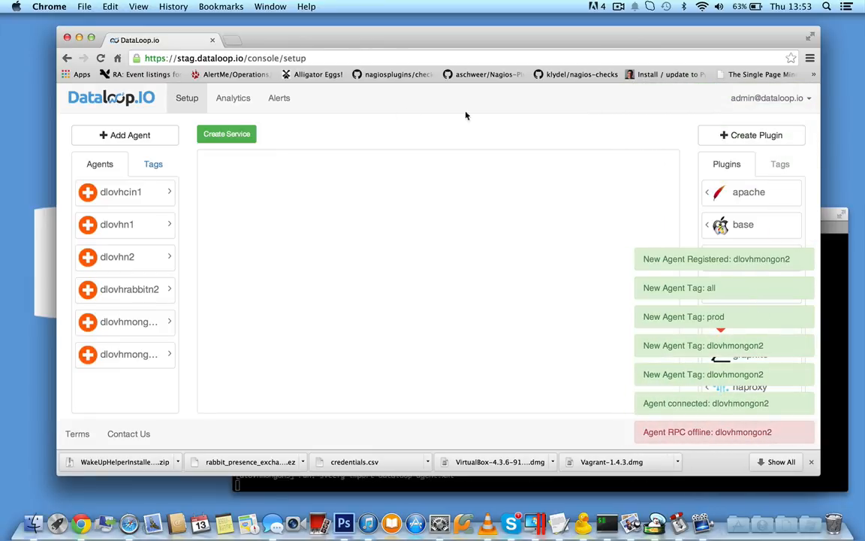
- Create a service named Prod on the setup canvas
{"action": "left_click_drag", "start_coordinate": [211, 134], "coordinate": [296, 228]}
{"action": "type", "text": "Prod"}
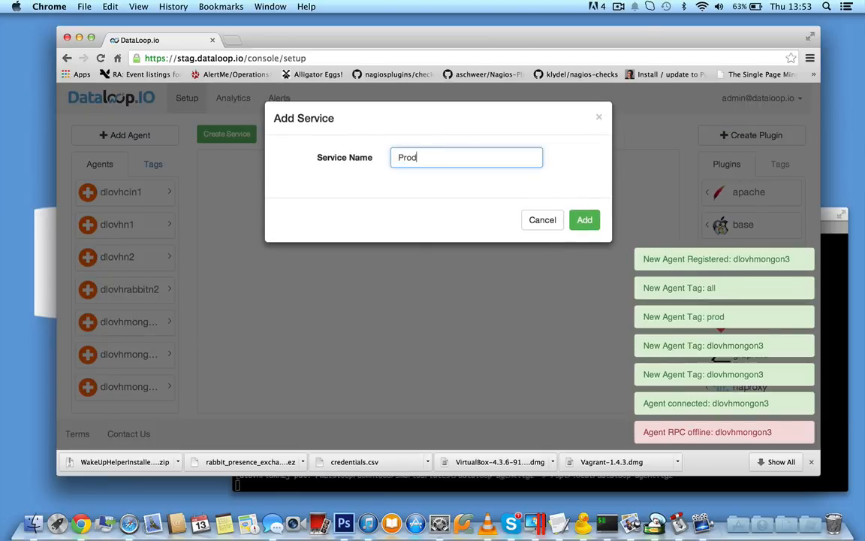
{"action": "key", "text": "Return"}
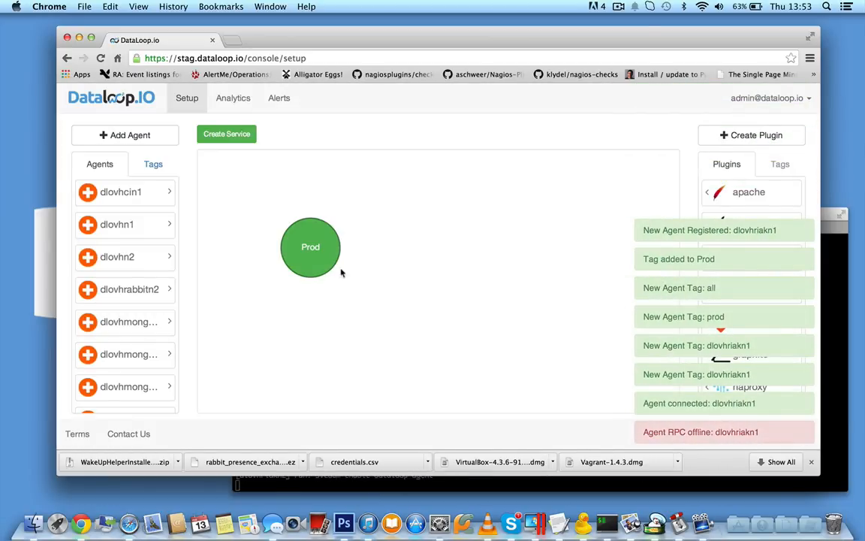
- Open the Prod service and add a block named App beneath it
{"action": "double_click", "coordinate": [312, 242]}
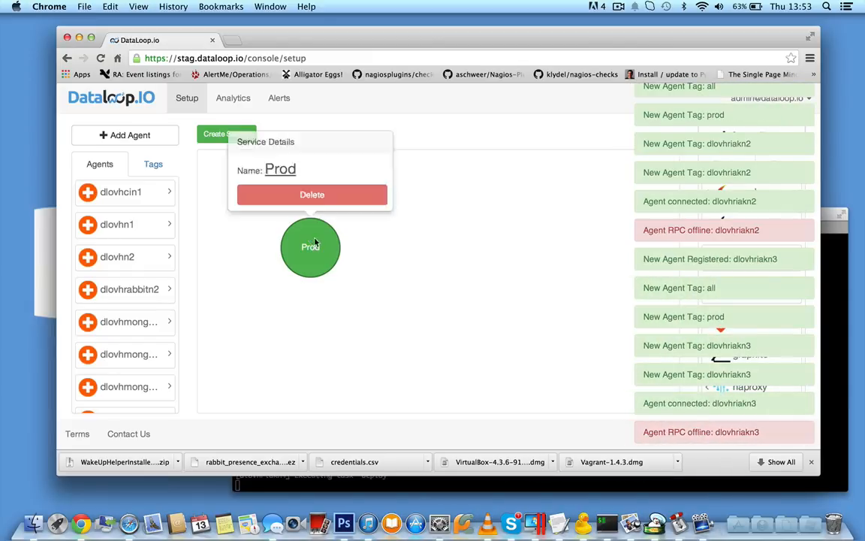
{"action": "left_click_drag", "start_coordinate": [225, 168], "coordinate": [450, 209]}
{"action": "type", "text": "App"}
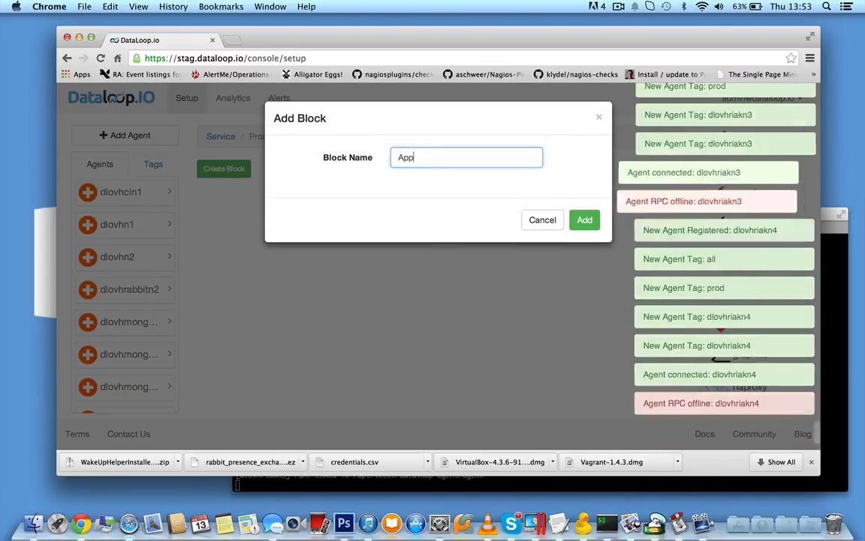
{"action": "key", "text": "Return"}
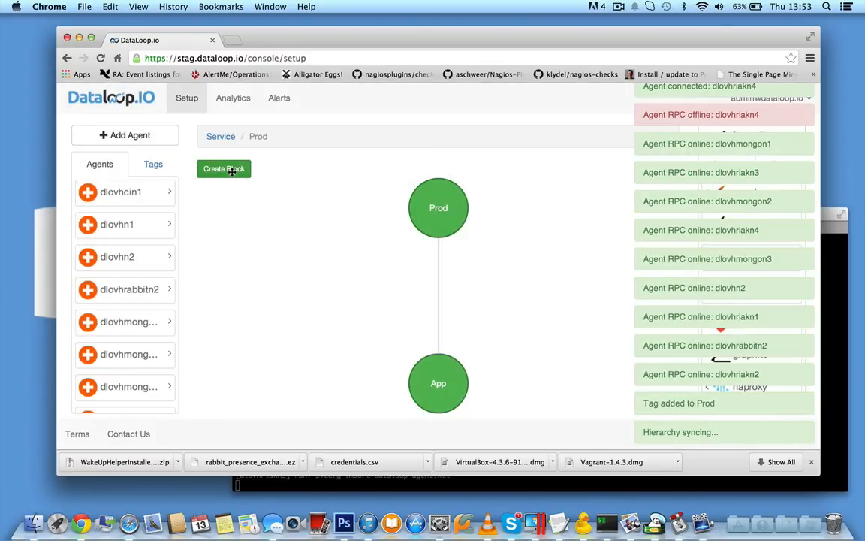
- Add two more blocks named Workers and Mongo under the Prod service
{"action": "left_click_drag", "start_coordinate": [231, 170], "coordinate": [454, 216]}
{"action": "type", "text": "Workers"}
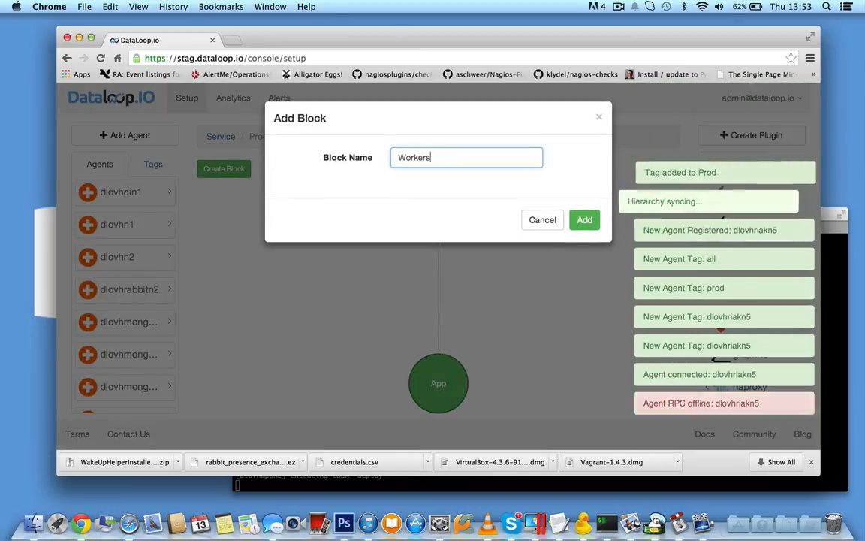
{"action": "key", "text": "Return"}
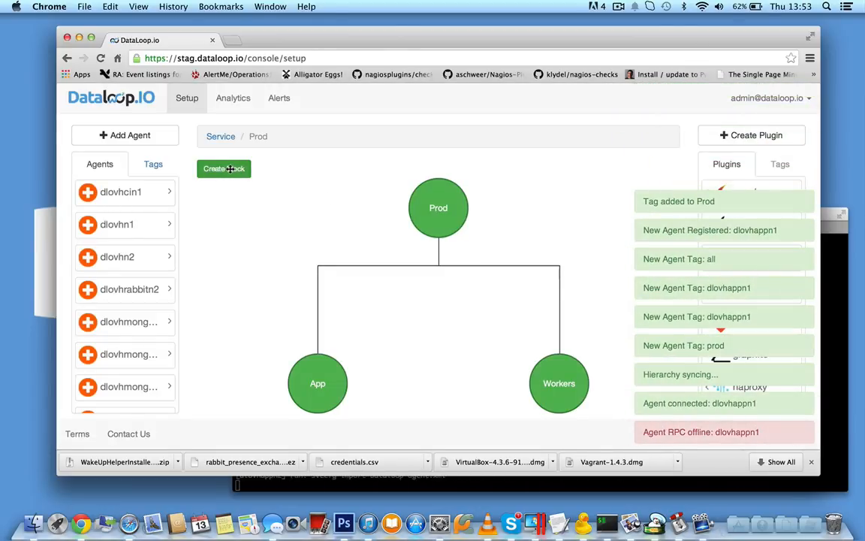
{"action": "left_click_drag", "start_coordinate": [230, 168], "coordinate": [440, 206]}
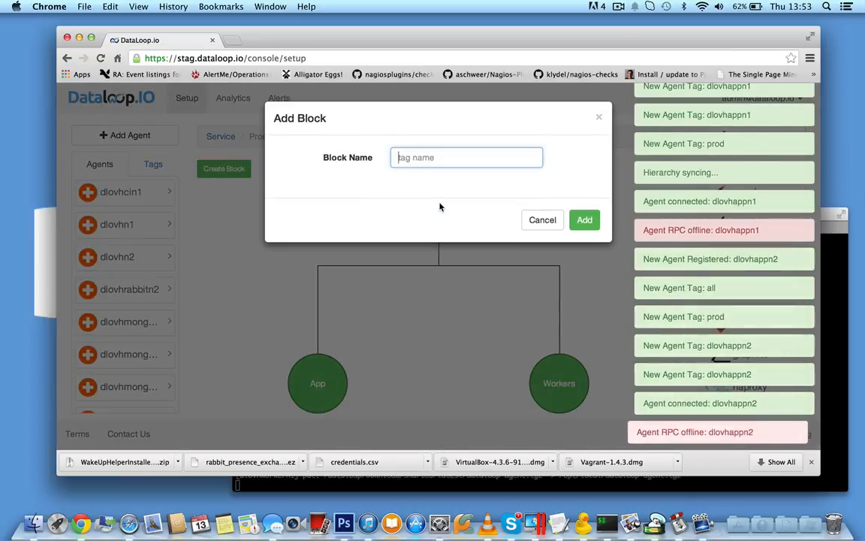
{"action": "type", "text": "Mongo"}
{"action": "key", "text": "Return"}
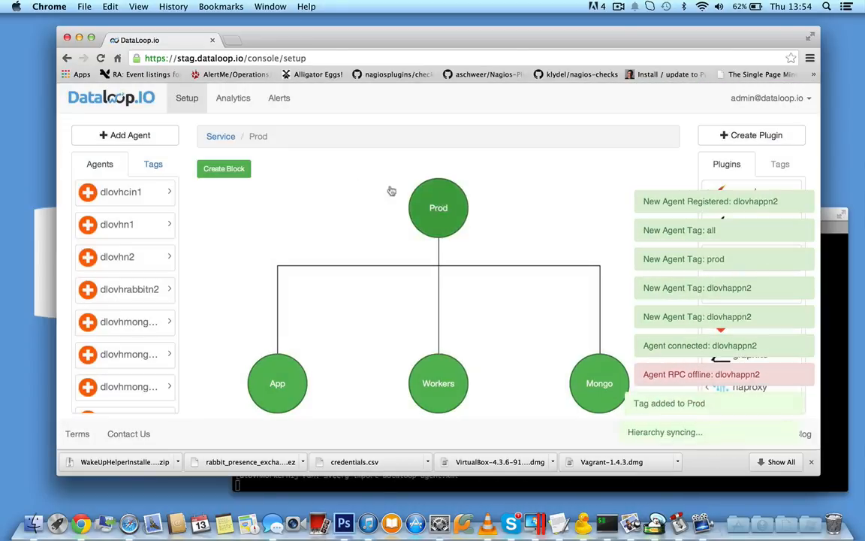
- Add blocks named Rabbit and Riak under the Prod service
{"action": "left_click_drag", "start_coordinate": [212, 168], "coordinate": [430, 205]}
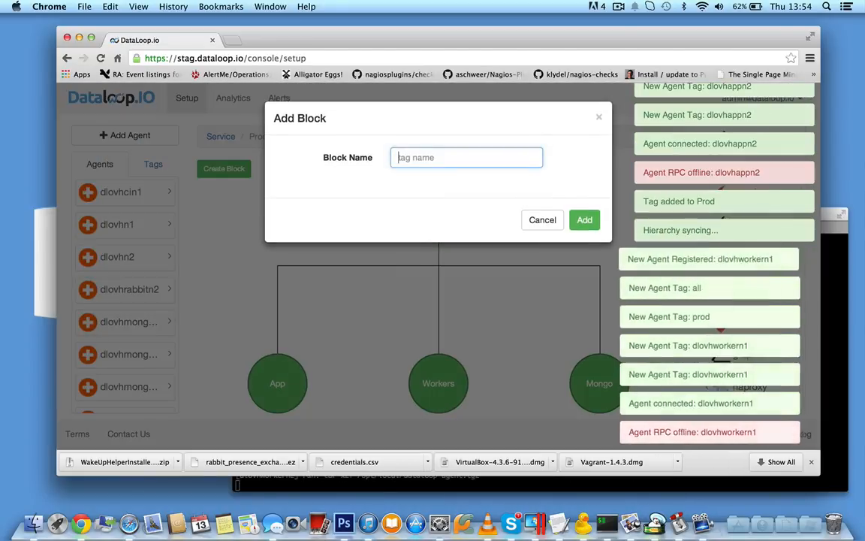
{"action": "type", "text": "Rabbit"}
{"action": "key", "text": "Return"}
{"action": "left_click_drag", "start_coordinate": [223, 168], "coordinate": [440, 207]}
{"action": "type", "text": "Riak"}
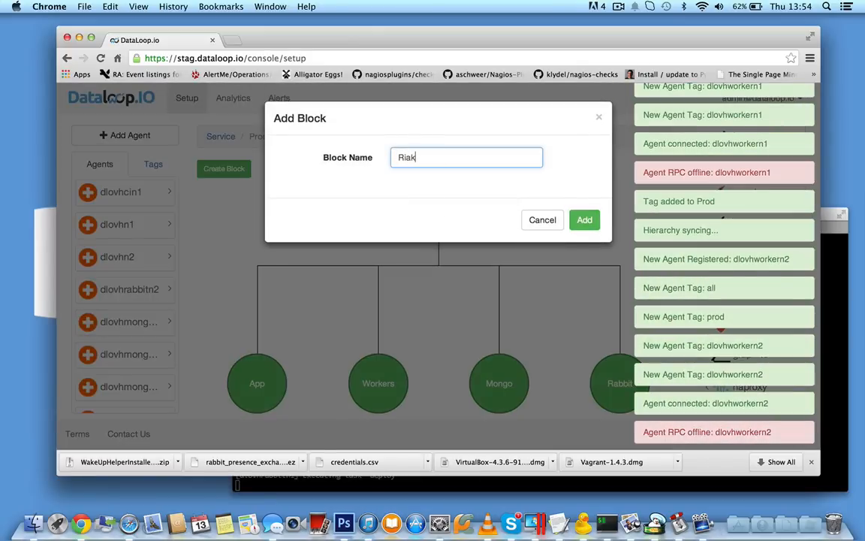
{"action": "key", "text": "Return"}
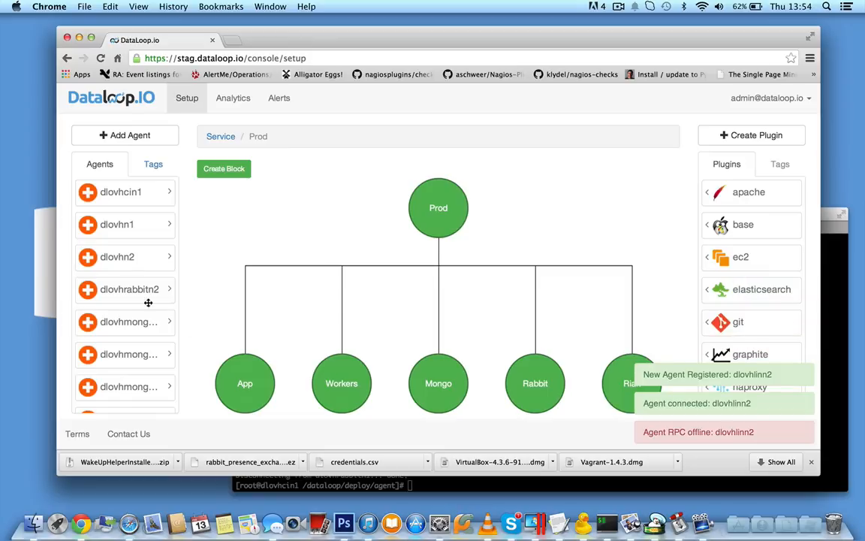
- Assign the PROD agent tag to the Prod service, and the agents dlovhappn1 and dlovhappn2 to the App block
{"action": "left_click", "coordinate": [148, 164]}
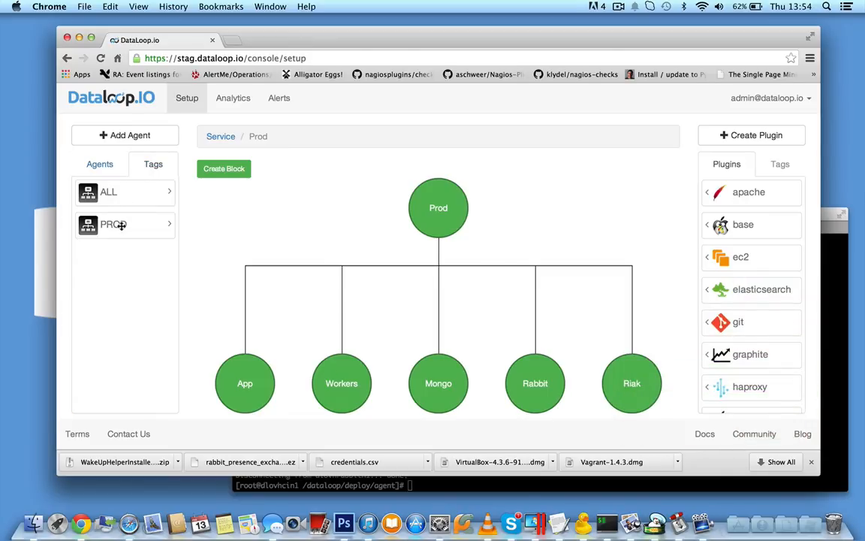
{"action": "left_click_drag", "start_coordinate": [120, 224], "coordinate": [447, 212]}
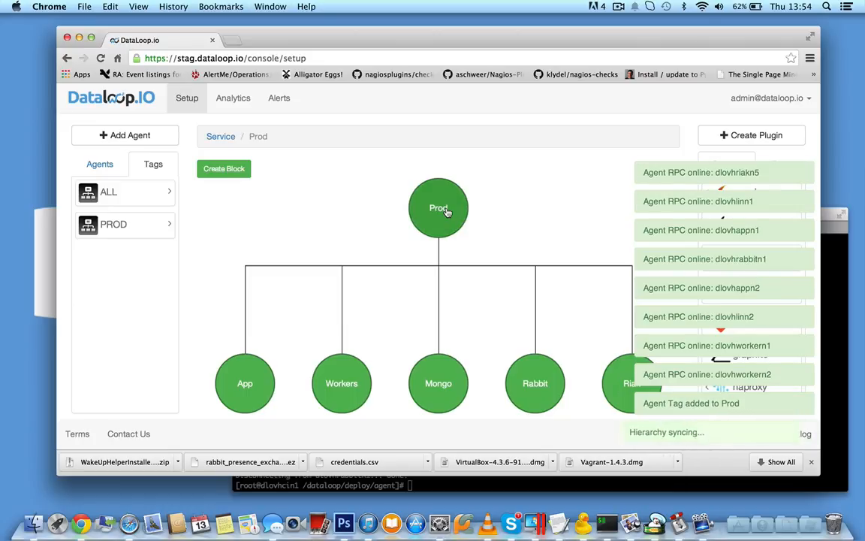
{"action": "left_click", "coordinate": [100, 164]}
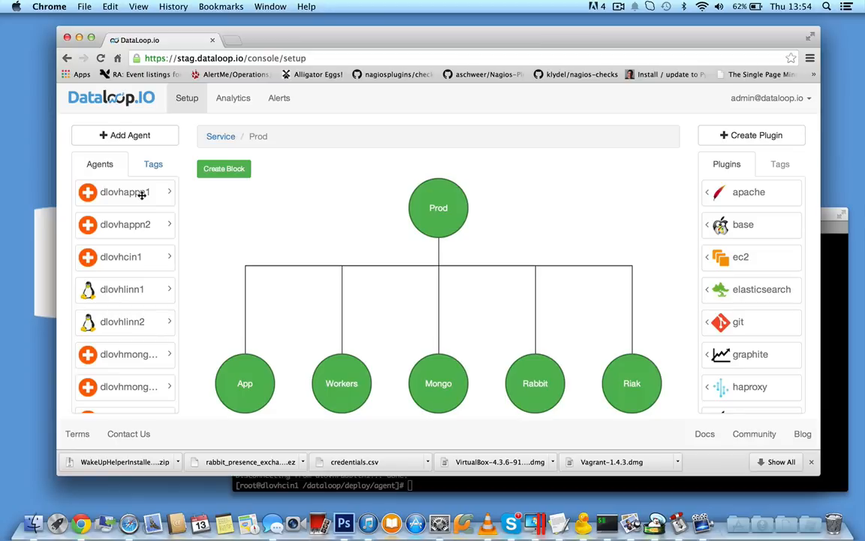
{"action": "left_click_drag", "start_coordinate": [298, 415], "coordinate": [244, 385]}
{"action": "left_click_drag", "start_coordinate": [162, 226], "coordinate": [246, 381]}
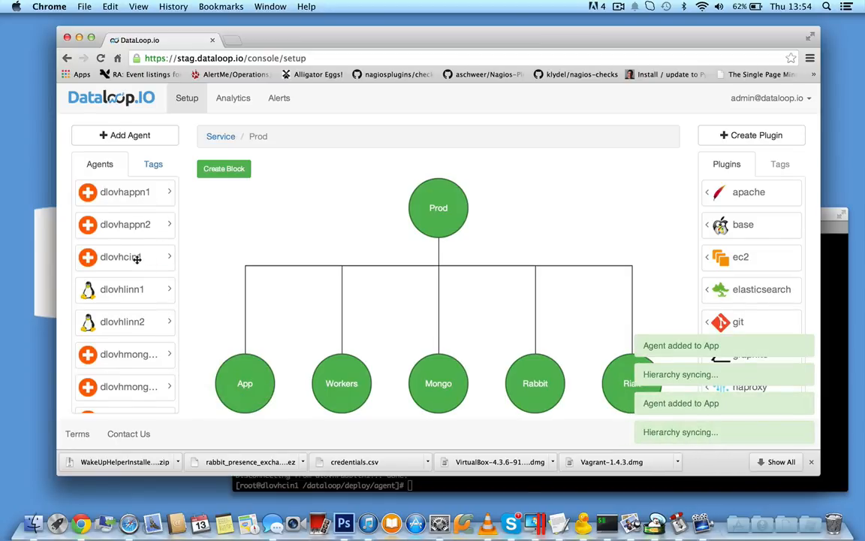
- Assign the three agents dlovhmongon1, dlovhmongon2 and dlovhmongon3 to the Mongo block
{"action": "scroll", "coordinate": [137, 257], "scroll_direction": "down", "scroll_amount": 2}
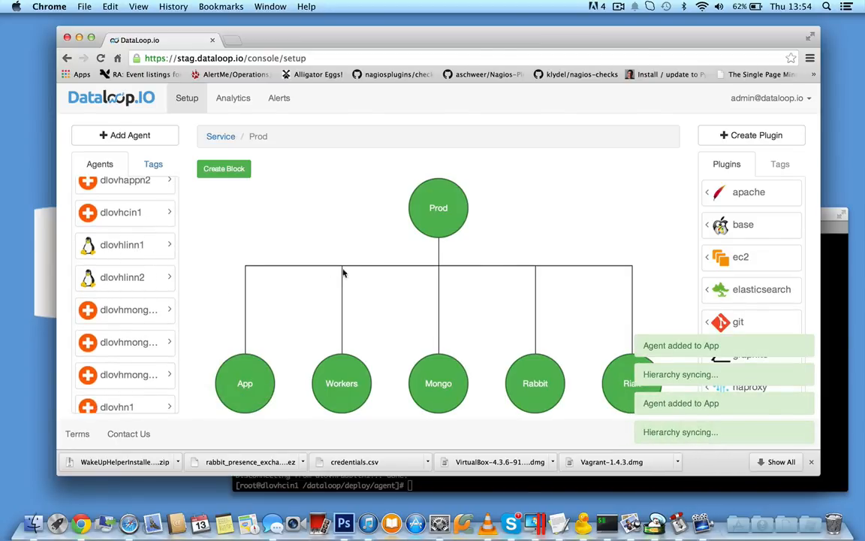
{"action": "scroll", "coordinate": [135, 286], "scroll_direction": "down", "scroll_amount": 2}
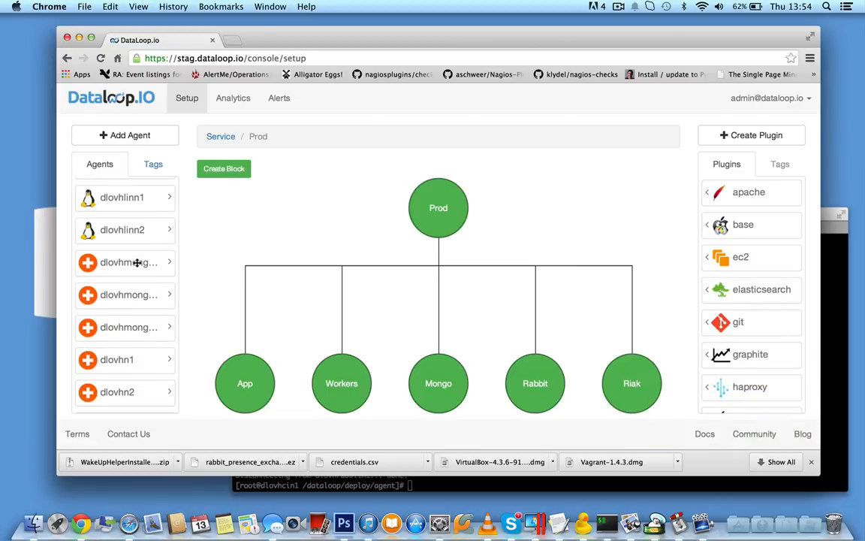
{"action": "left_click_drag", "start_coordinate": [137, 262], "coordinate": [436, 377]}
{"action": "left_click_drag", "start_coordinate": [131, 327], "coordinate": [440, 387]}
- Assign the agents dlovhrabbitn1 and dlovhrabbitn2 to the Rabbit block
{"action": "scroll", "coordinate": [176, 344], "scroll_direction": "down", "scroll_amount": 3}
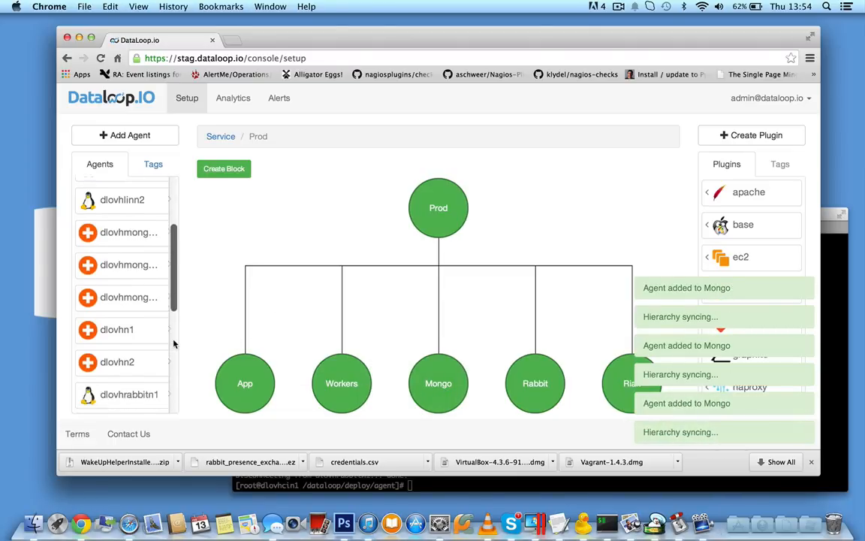
{"action": "scroll", "coordinate": [181, 323], "scroll_direction": "down", "scroll_amount": 3}
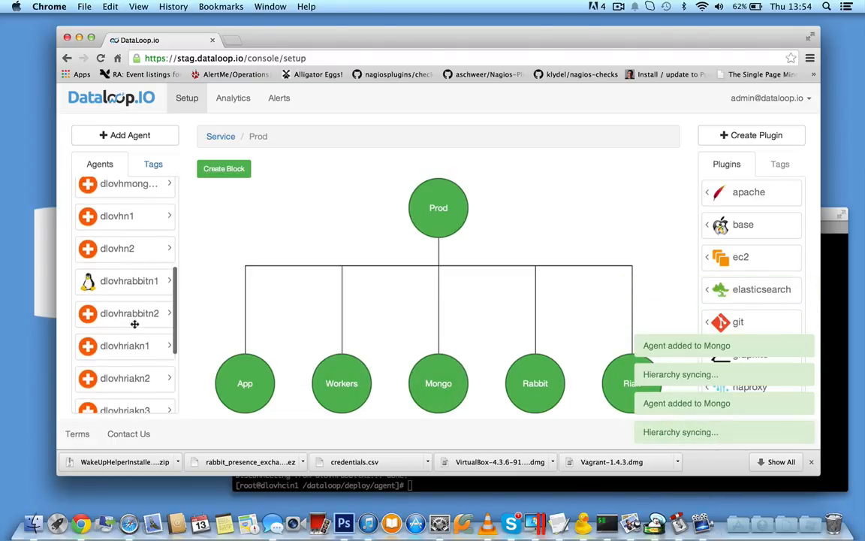
{"action": "left_click_drag", "start_coordinate": [175, 284], "coordinate": [529, 372]}
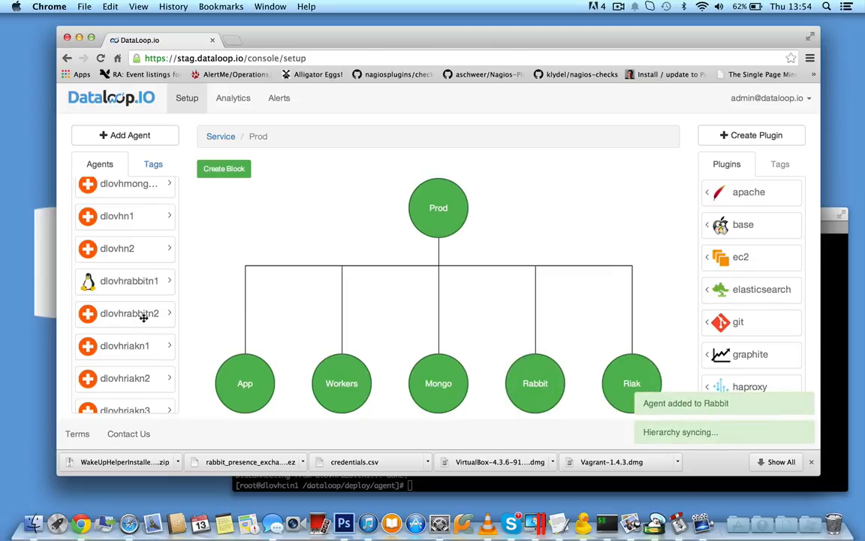
{"action": "left_click_drag", "start_coordinate": [143, 315], "coordinate": [533, 398]}
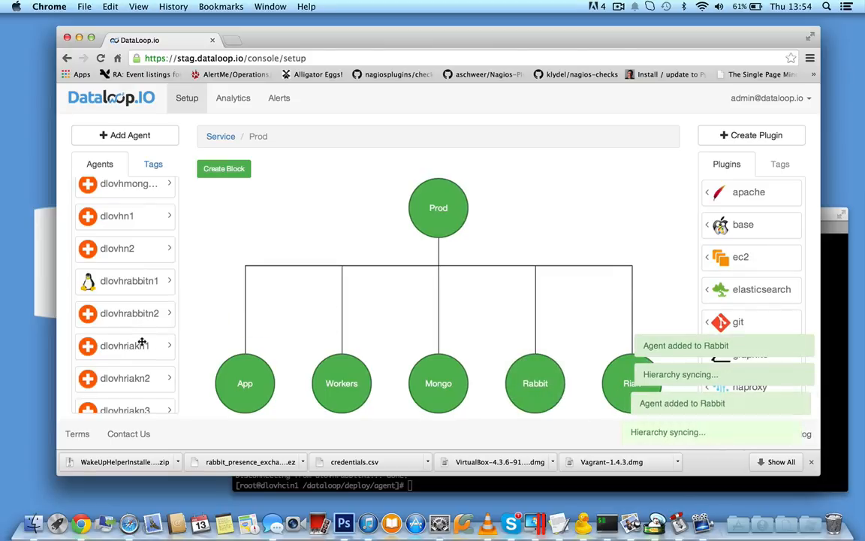
- Assign the five agents dlovhriakn1 through dlovhriakn5 to the Riak block
{"action": "scroll", "coordinate": [142, 340], "scroll_direction": "down", "scroll_amount": 3}
{"action": "left_click_drag", "start_coordinate": [152, 246], "coordinate": [624, 391]}
{"action": "left_click_drag", "start_coordinate": [555, 358], "coordinate": [623, 385]}
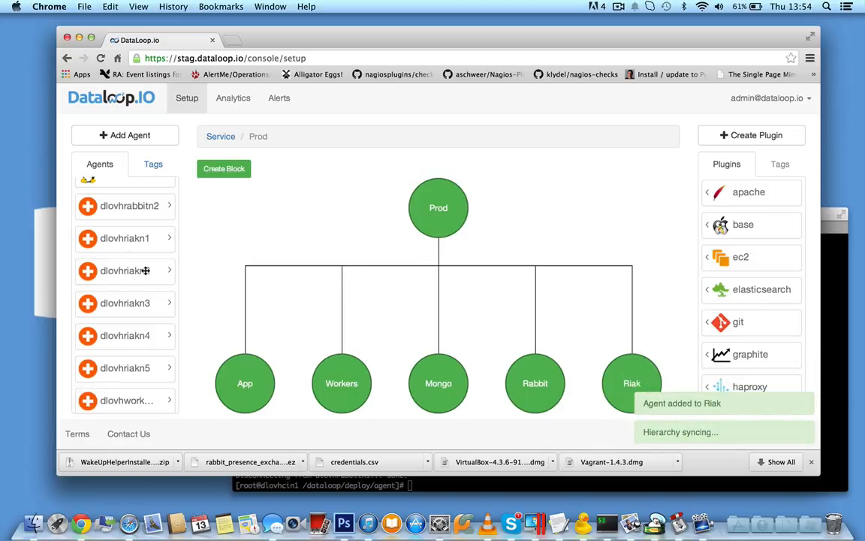
{"action": "left_click_drag", "start_coordinate": [542, 346], "coordinate": [628, 384]}
{"action": "left_click_drag", "start_coordinate": [142, 302], "coordinate": [627, 385]}
{"action": "left_click_drag", "start_coordinate": [173, 348], "coordinate": [612, 393]}
{"action": "left_click_drag", "start_coordinate": [144, 333], "coordinate": [635, 385]}
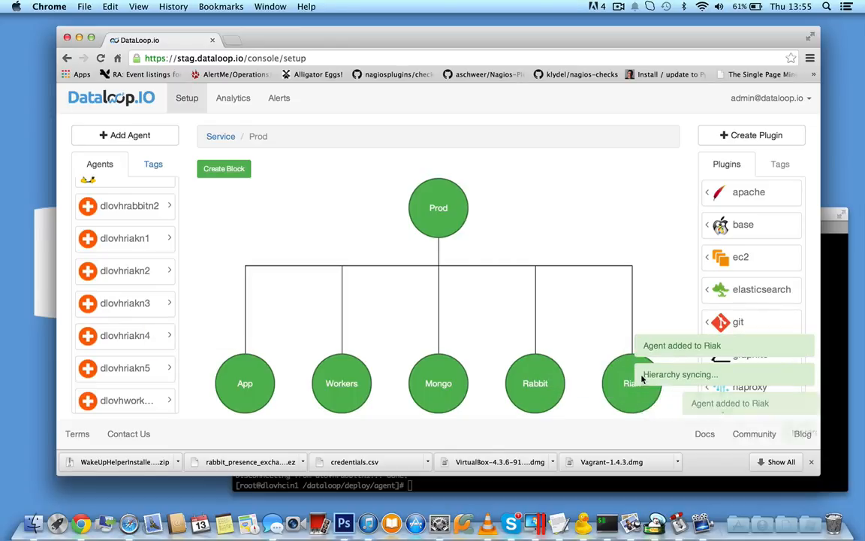
{"action": "left_click_drag", "start_coordinate": [115, 367], "coordinate": [629, 380]}
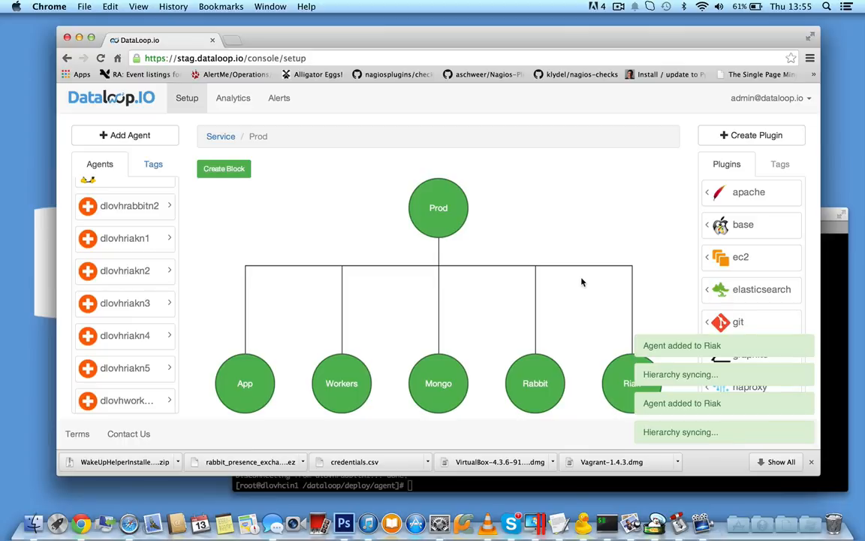
- Check the block details of Riak, App and Workers to review which agents are assigned to each
{"action": "left_click", "coordinate": [618, 383]}
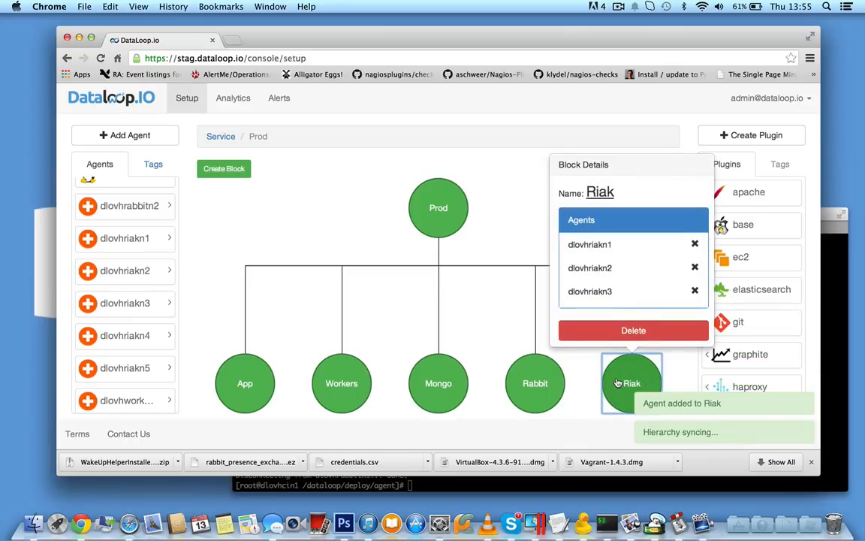
{"action": "scroll", "coordinate": [621, 249], "scroll_direction": "down", "scroll_amount": 2}
{"action": "scroll", "coordinate": [620, 250], "scroll_direction": "up", "scroll_amount": 2}
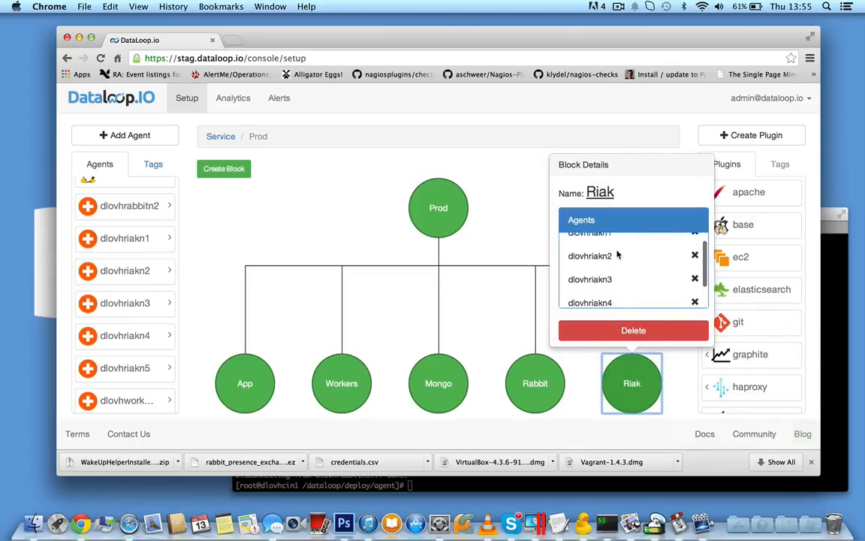
{"action": "left_click", "coordinate": [515, 254]}
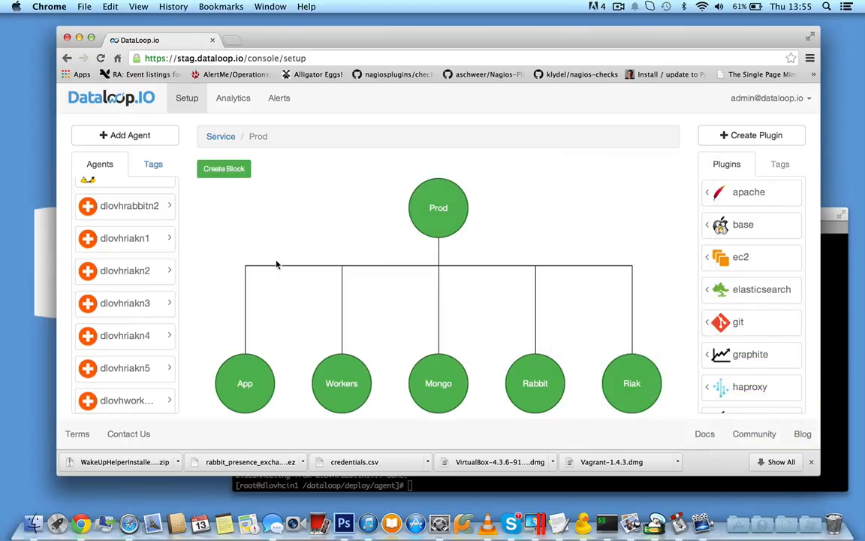
{"action": "left_click", "coordinate": [226, 367]}
{"action": "left_click", "coordinate": [368, 390]}
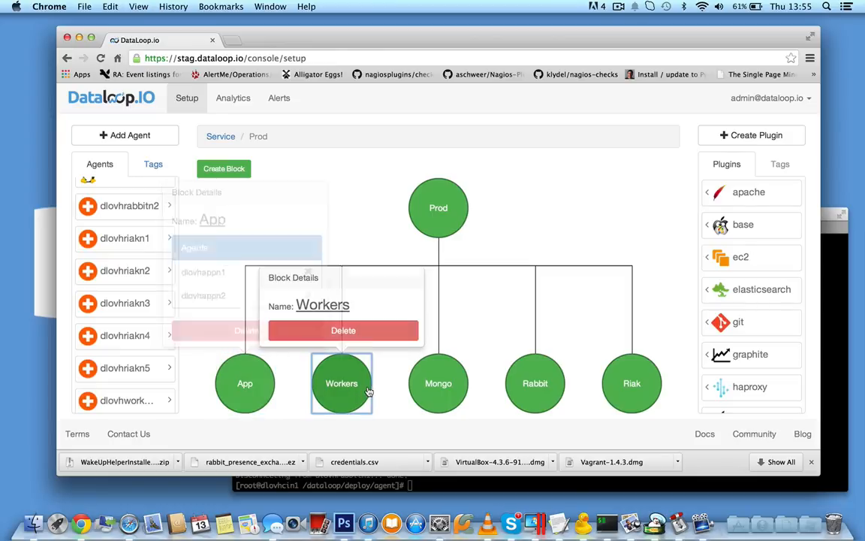
{"action": "left_click", "coordinate": [281, 333]}
- Assign the agents dlovhworkern1 and dlovhworkern2 to the Workers block
{"action": "scroll", "coordinate": [133, 315], "scroll_direction": "down", "scroll_amount": 2}
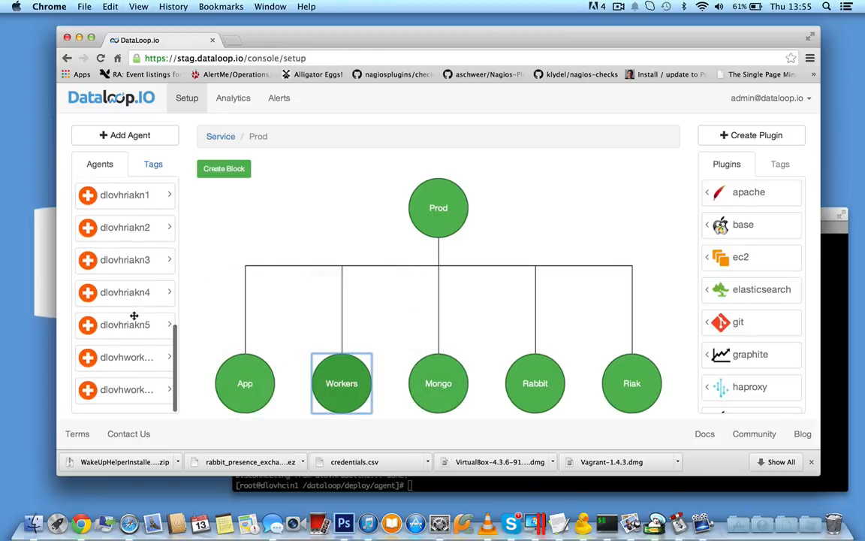
{"action": "left_click_drag", "start_coordinate": [124, 365], "coordinate": [342, 375]}
{"action": "left_click_drag", "start_coordinate": [160, 389], "coordinate": [348, 385]}
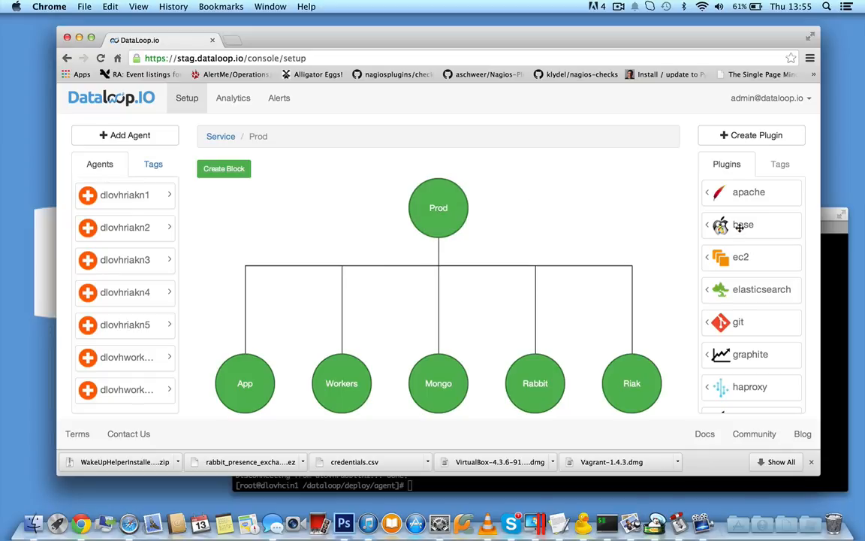
- Attach the base plugin to the App, Mongo, Rabbit and Riak blocks
{"action": "left_click_drag", "start_coordinate": [402, 292], "coordinate": [239, 380]}
{"action": "left_click_drag", "start_coordinate": [504, 378], "coordinate": [434, 385]}
{"action": "left_click_drag", "start_coordinate": [600, 340], "coordinate": [539, 387]}
{"action": "left_click_drag", "start_coordinate": [744, 226], "coordinate": [628, 383]}
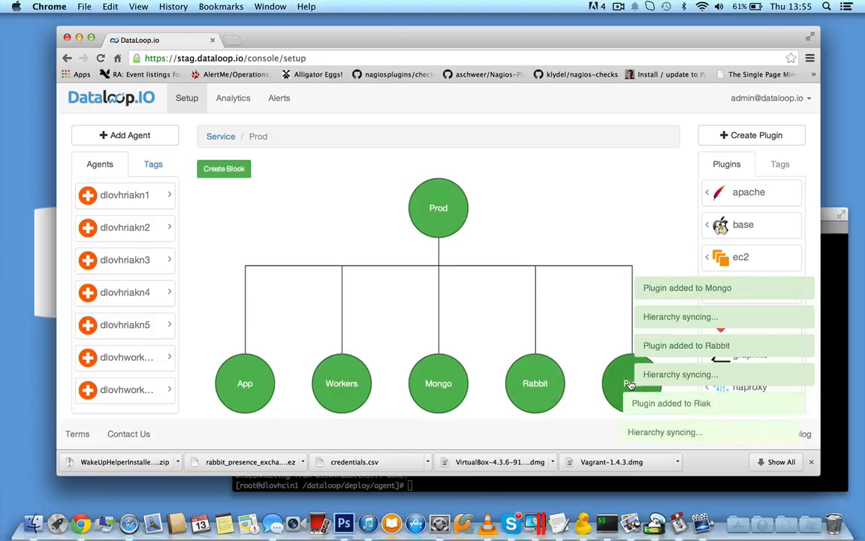
- Remove base.py from the Mongo block and attach the base plugin to the Workers block
{"action": "left_click", "coordinate": [407, 353]}
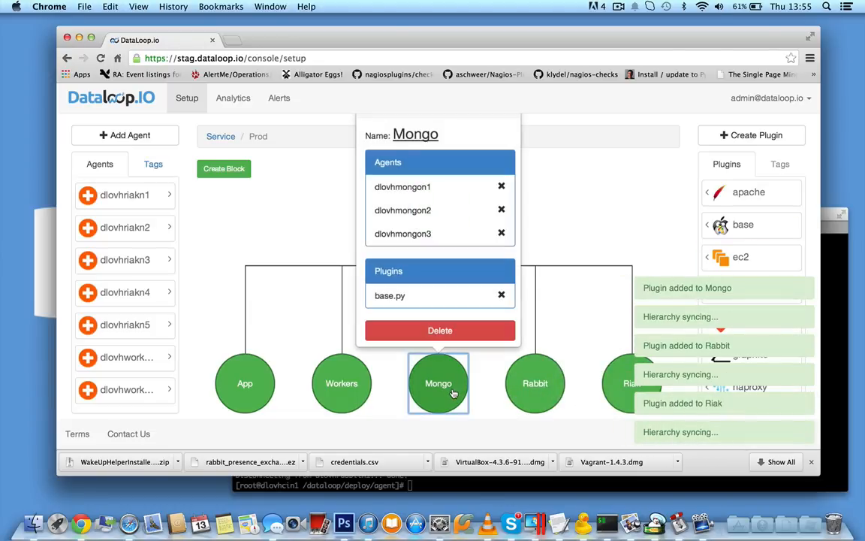
{"action": "left_click", "coordinate": [501, 296]}
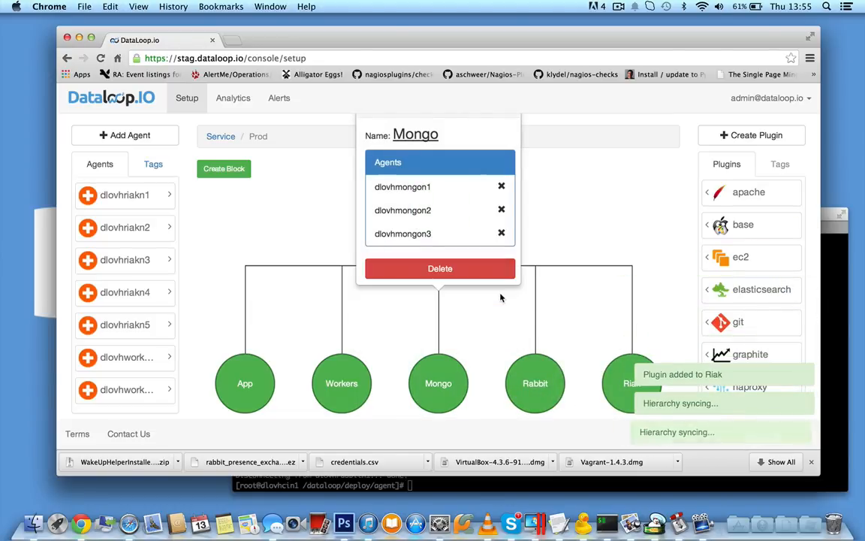
{"action": "left_click", "coordinate": [601, 206]}
{"action": "left_click", "coordinate": [349, 384]}
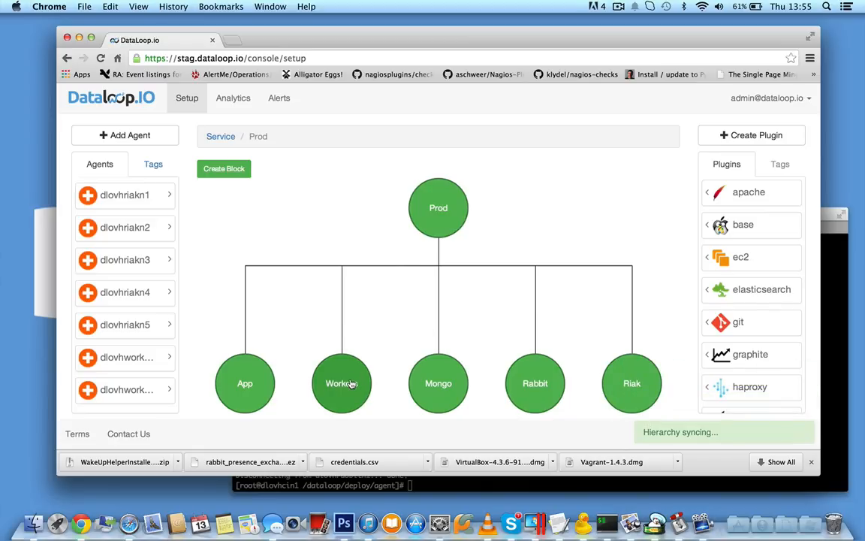
{"action": "left_click_drag", "start_coordinate": [704, 217], "coordinate": [355, 386]}
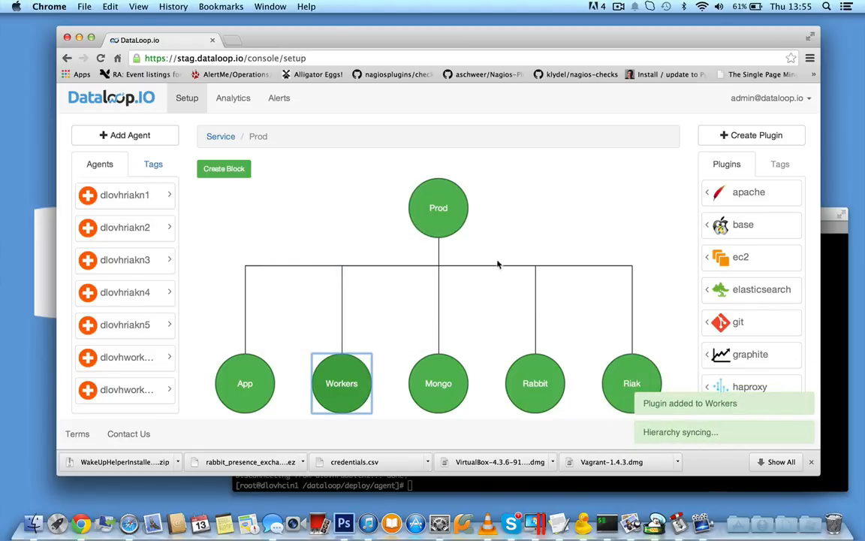
- Open the base plugin's script, test-run it on agent dlovhappn1 and read through its check functions
{"action": "left_click", "coordinate": [664, 227]}
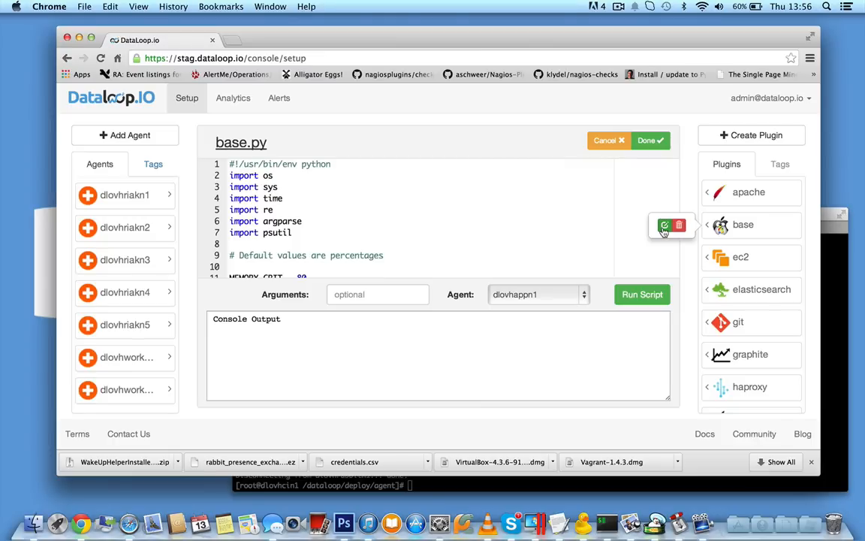
{"action": "left_click", "coordinate": [637, 299]}
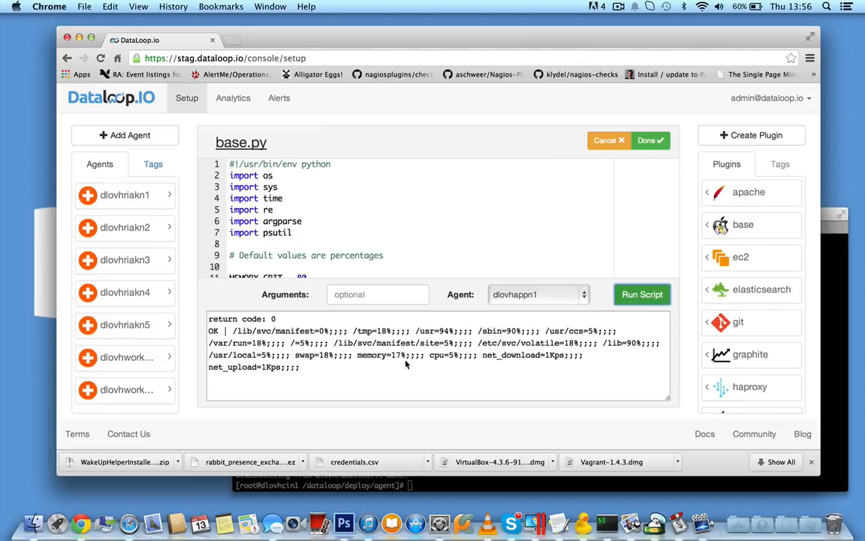
{"action": "scroll", "coordinate": [414, 252], "scroll_direction": "down", "scroll_amount": 20}
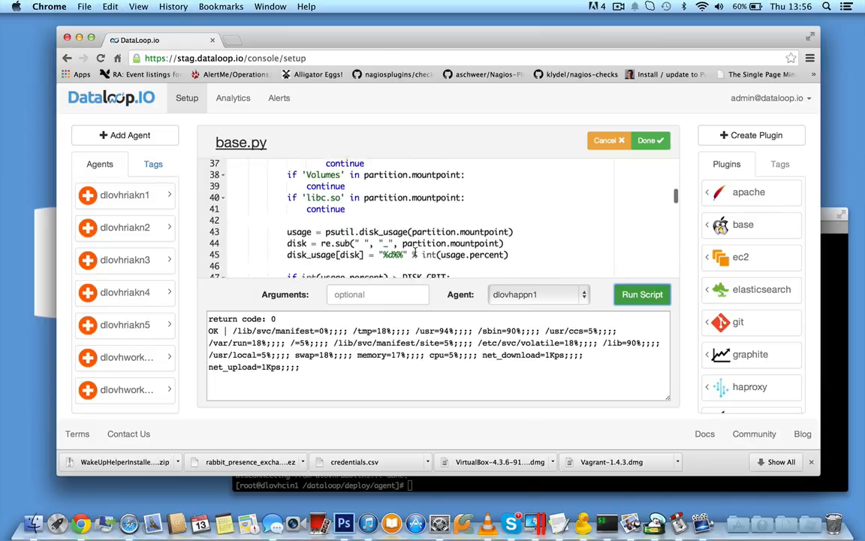
{"action": "scroll", "coordinate": [420, 233], "scroll_direction": "down", "scroll_amount": 3}
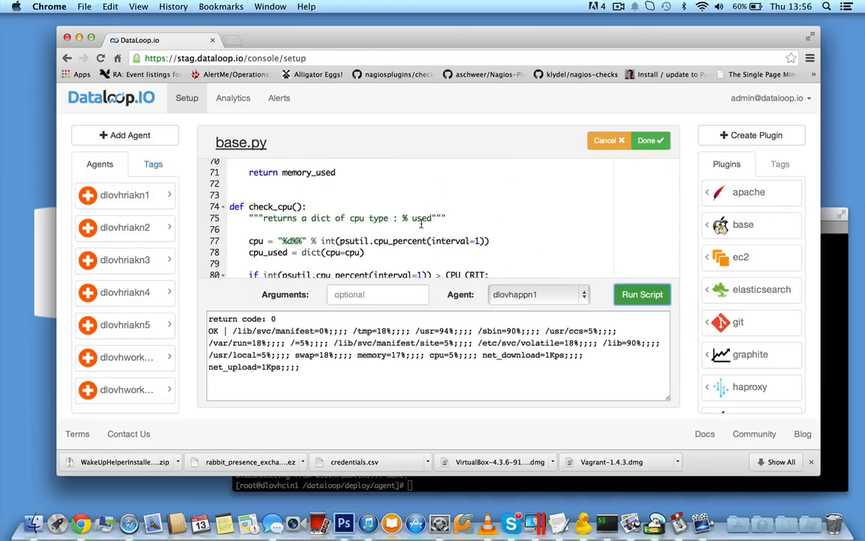
{"action": "scroll", "coordinate": [424, 223], "scroll_direction": "down", "scroll_amount": 9}
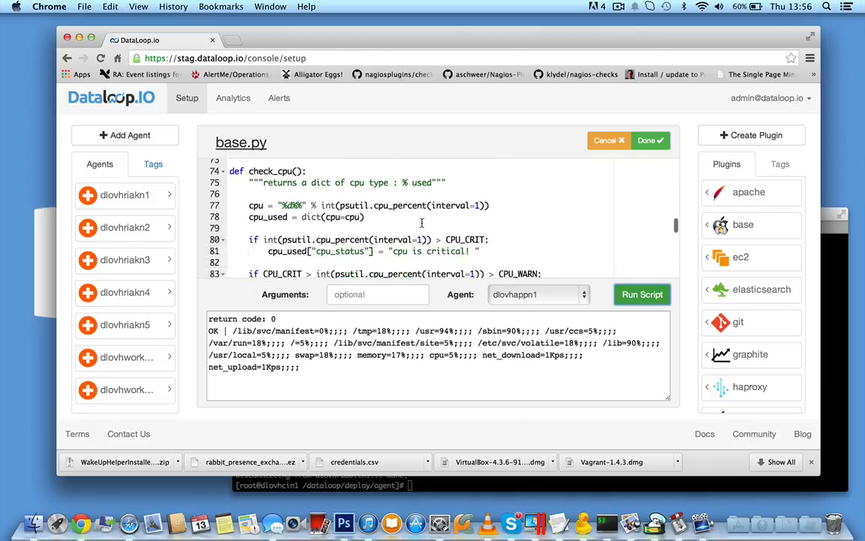
- Review the agent choices and the console output of the base.py run, and save the script
{"action": "left_click", "coordinate": [528, 297]}
{"action": "left_click", "coordinate": [564, 237]}
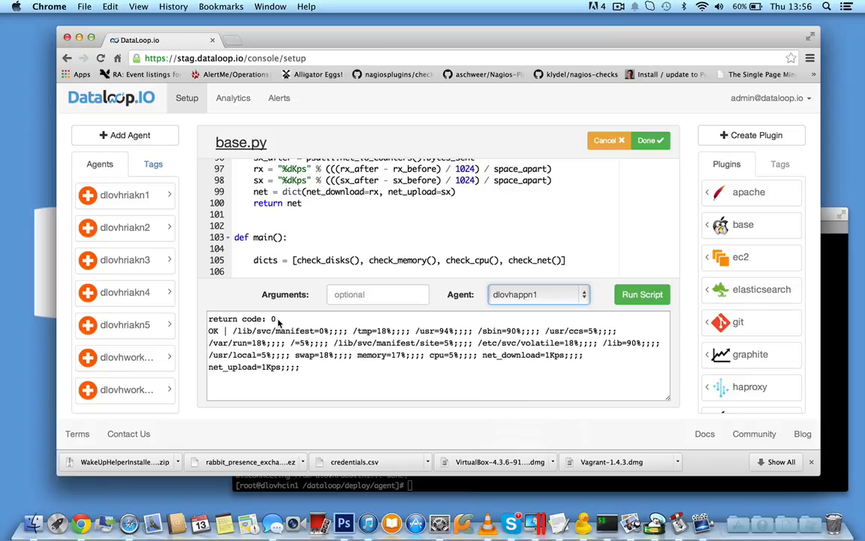
{"action": "left_click_drag", "start_coordinate": [223, 342], "coordinate": [280, 366]}
{"action": "left_click", "coordinate": [303, 358]}
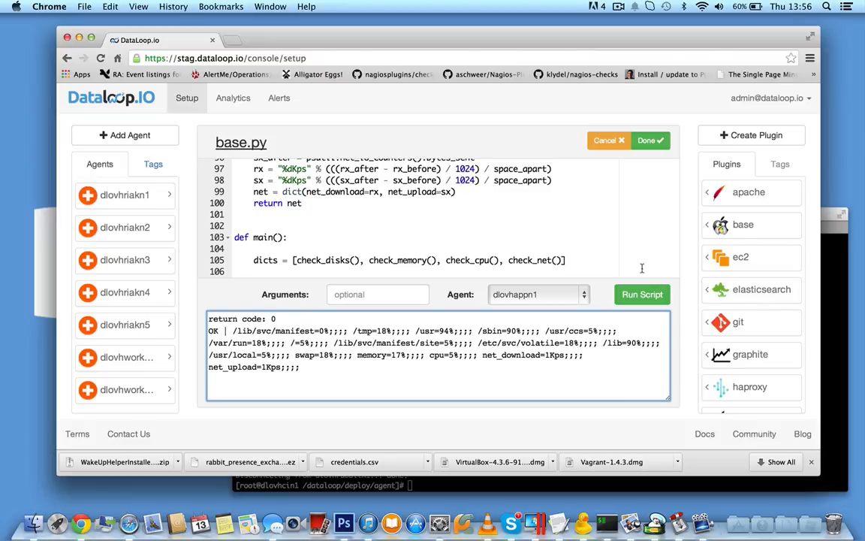
{"action": "left_click", "coordinate": [654, 140]}
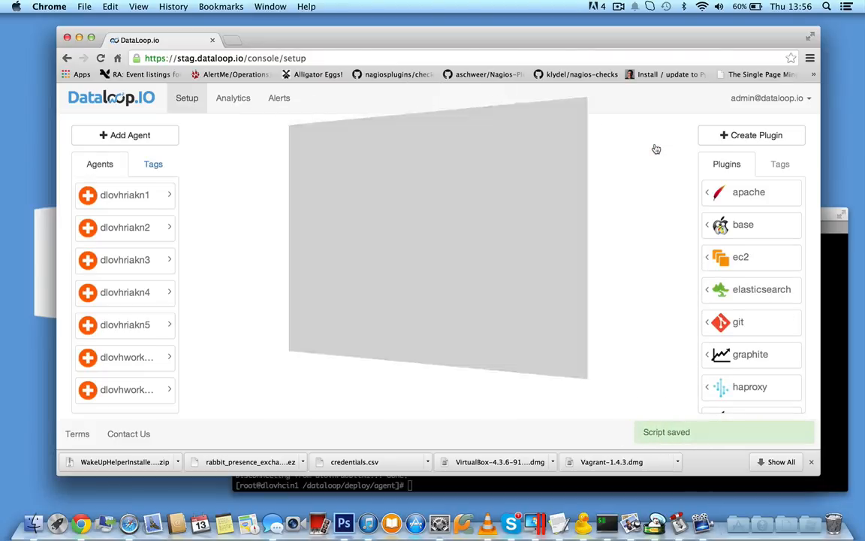
- Reopen the Prod service and attach the mongodb plugin to the Mongo block
{"action": "left_click", "coordinate": [310, 246]}
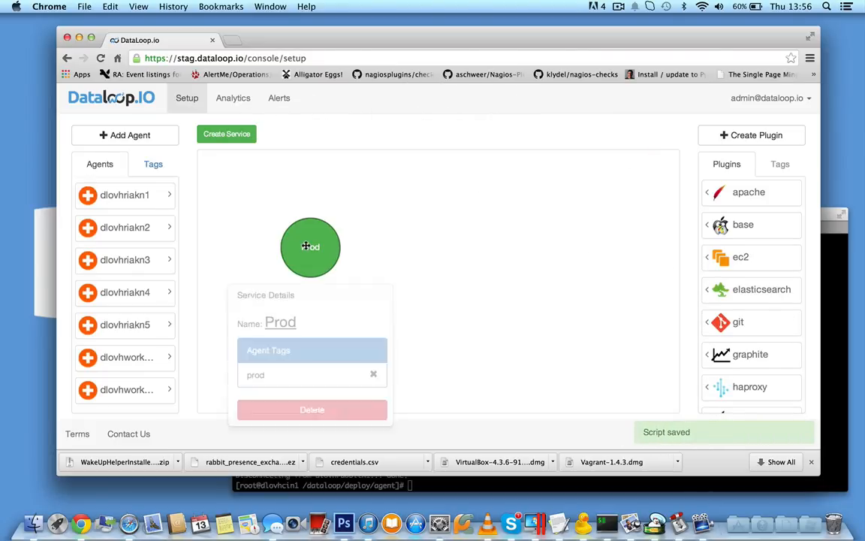
{"action": "scroll", "coordinate": [776, 274], "scroll_direction": "down", "scroll_amount": 5}
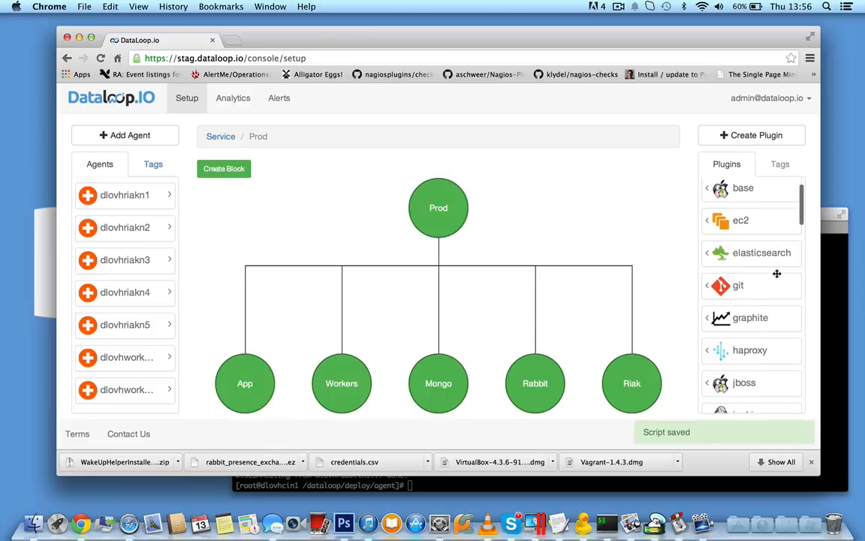
{"action": "scroll", "coordinate": [776, 274], "scroll_direction": "down", "scroll_amount": 5}
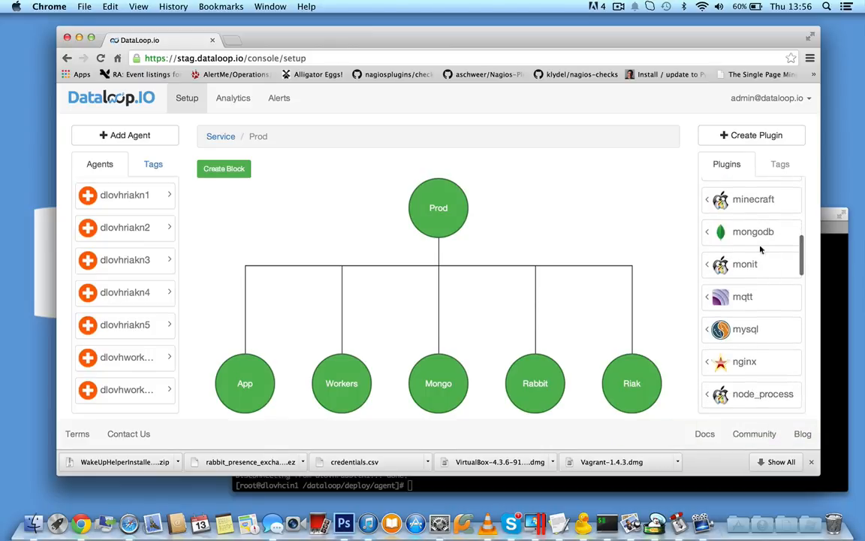
{"action": "left_click_drag", "start_coordinate": [752, 232], "coordinate": [449, 383]}
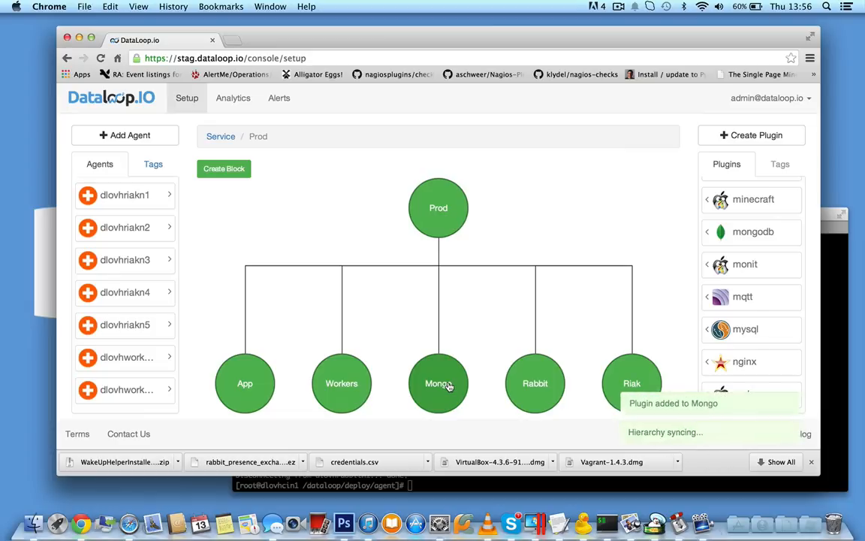
- Open the mongodb plugin's script and test-run it on agent dlovhappn1
{"action": "left_click", "coordinate": [708, 232]}
{"action": "left_click", "coordinate": [664, 235]}
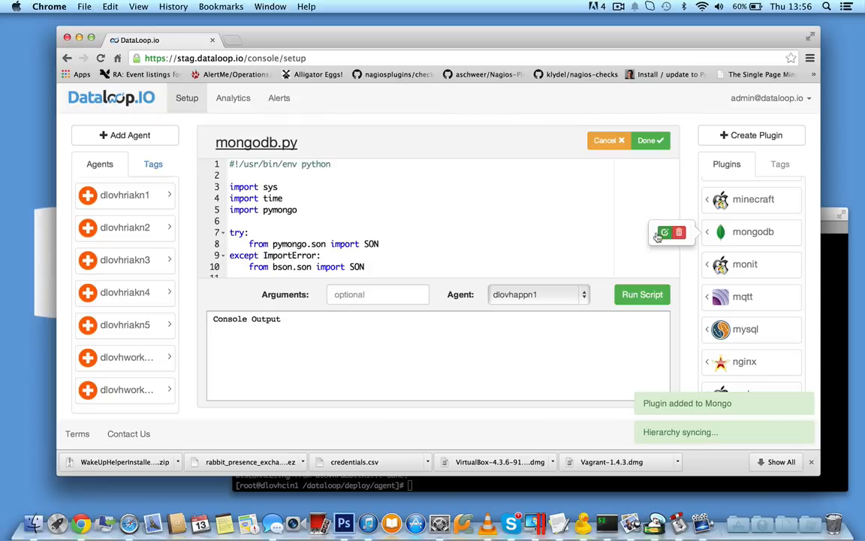
{"action": "left_click", "coordinate": [637, 296]}
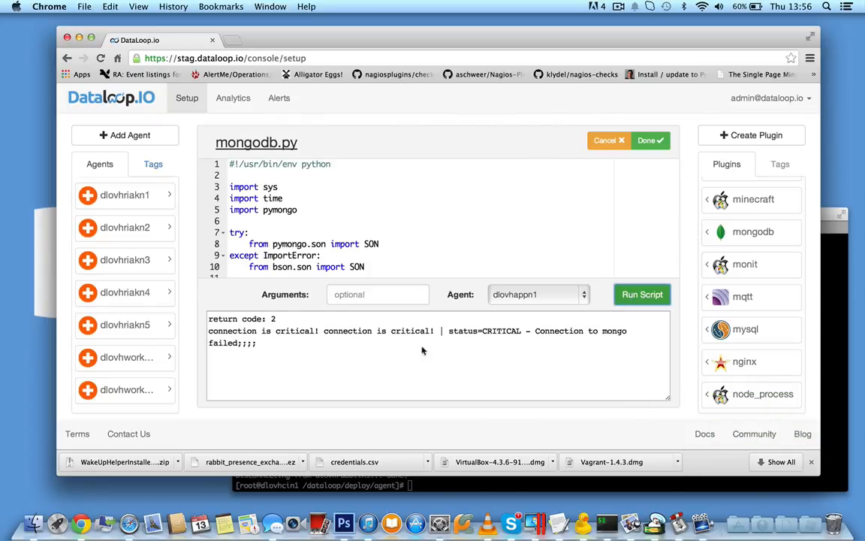
- Test-run mongodb.py on agent dlovhmongon1 and save the script
{"action": "left_click", "coordinate": [551, 295]}
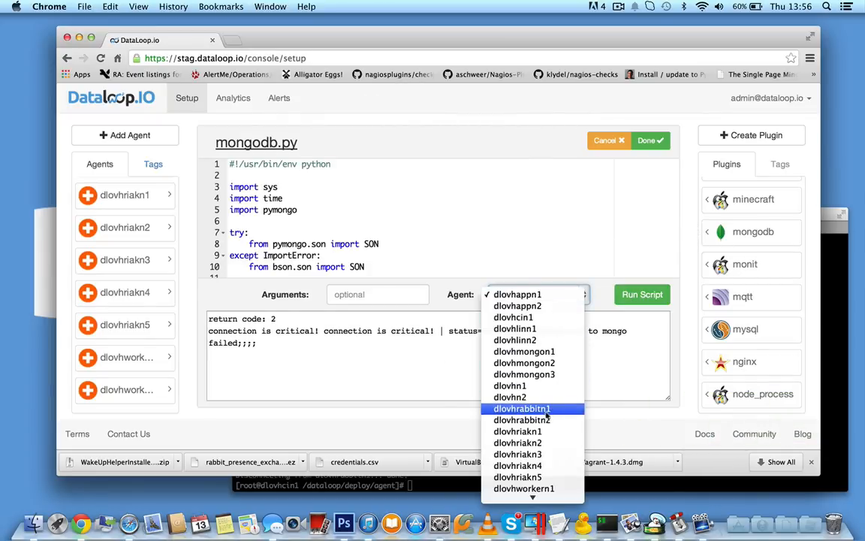
{"action": "left_click", "coordinate": [564, 352]}
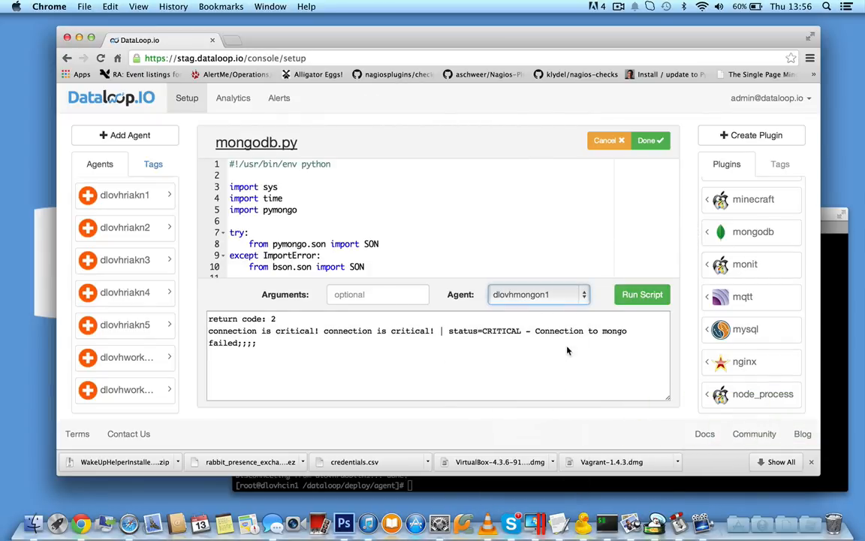
{"action": "left_click", "coordinate": [642, 295]}
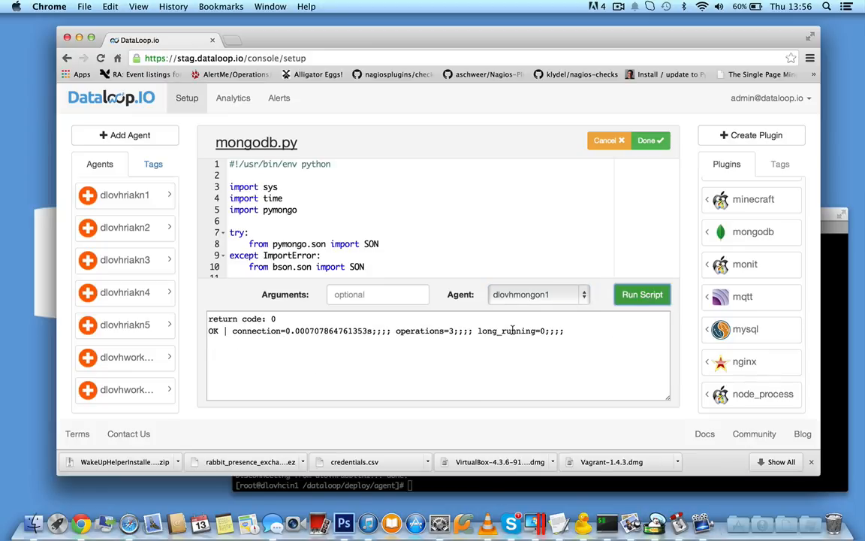
{"action": "left_click", "coordinate": [649, 141]}
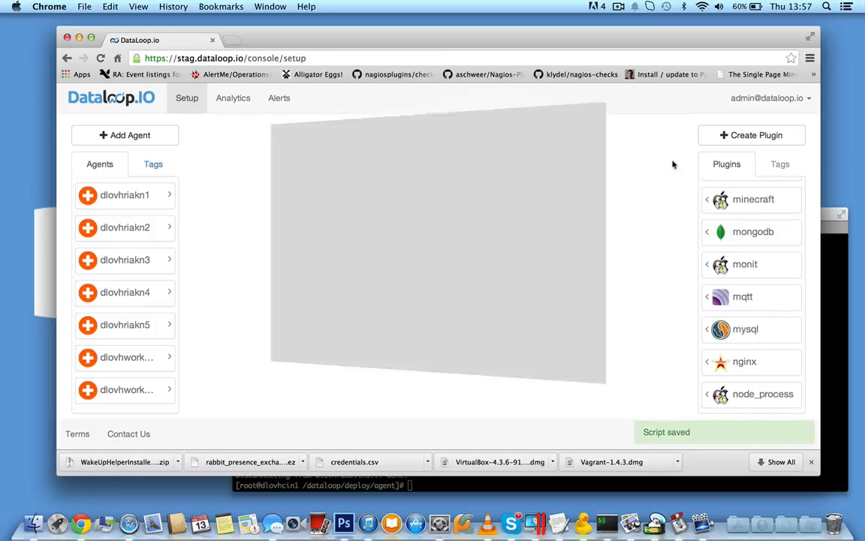
- Reopen the Prod service and check which agents and plugins the Mongo block contains
{"action": "double_click", "coordinate": [332, 253]}
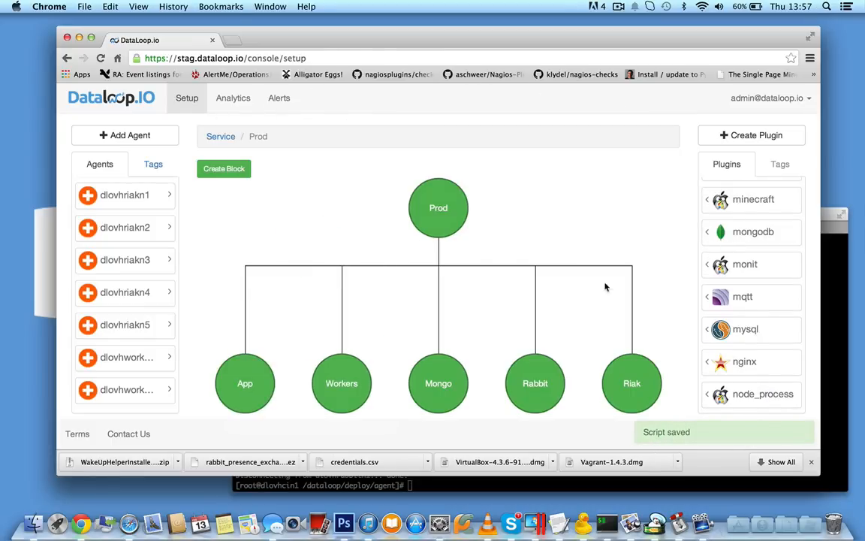
{"action": "left_click", "coordinate": [439, 391]}
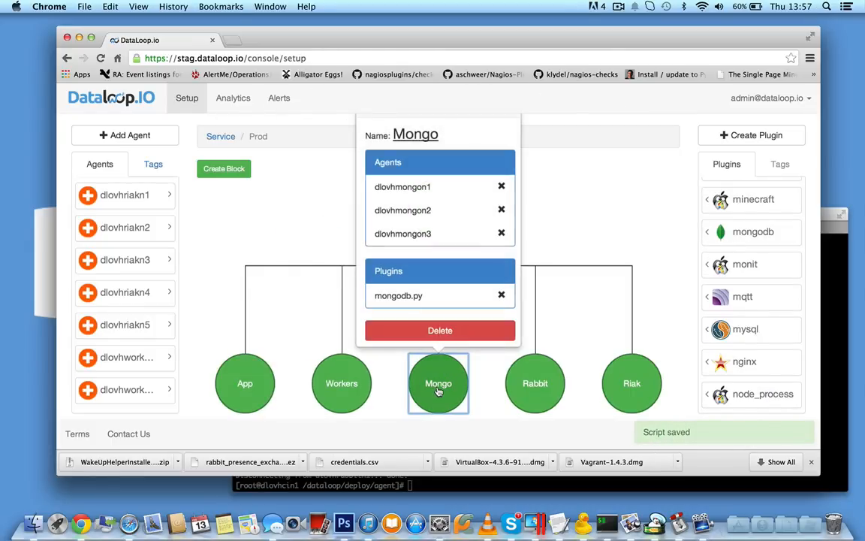
{"action": "left_click", "coordinate": [245, 196]}
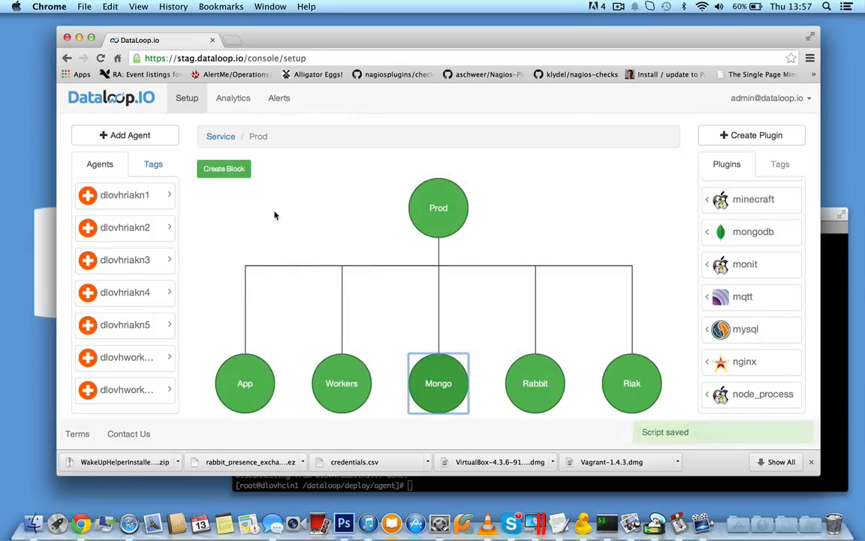
- Find the rabbitmq plugin and attach it to the Rabbit block
{"action": "left_click", "coordinate": [548, 379]}
{"action": "left_click", "coordinate": [687, 271]}
{"action": "scroll", "coordinate": [759, 334], "scroll_direction": "down", "scroll_amount": 1}
{"action": "scroll", "coordinate": [759, 334], "scroll_direction": "down", "scroll_amount": 10}
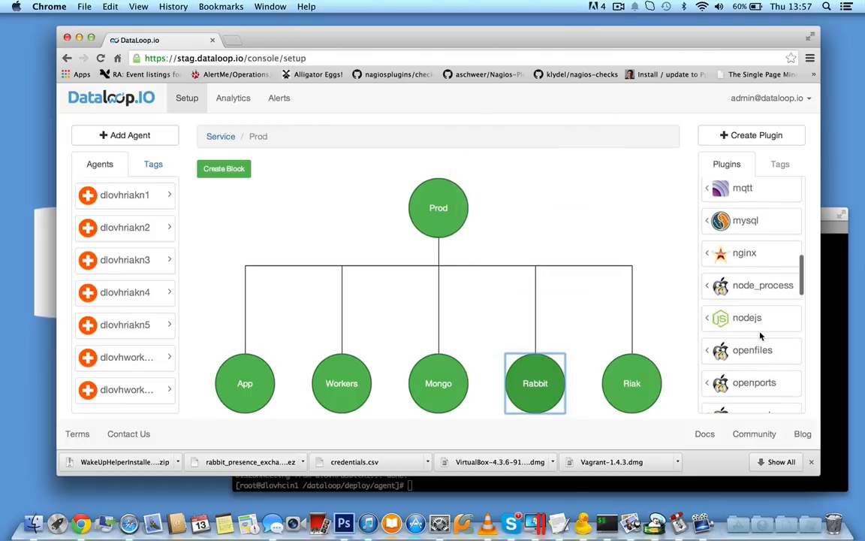
{"action": "scroll", "coordinate": [759, 334], "scroll_direction": "up", "scroll_amount": 2}
{"action": "left_click_drag", "start_coordinate": [743, 250], "coordinate": [548, 383]}
- Open the rabbitmq plugin's script, test-run it on agent dlovhrabbitn1 and save it
{"action": "left_click", "coordinate": [706, 252]}
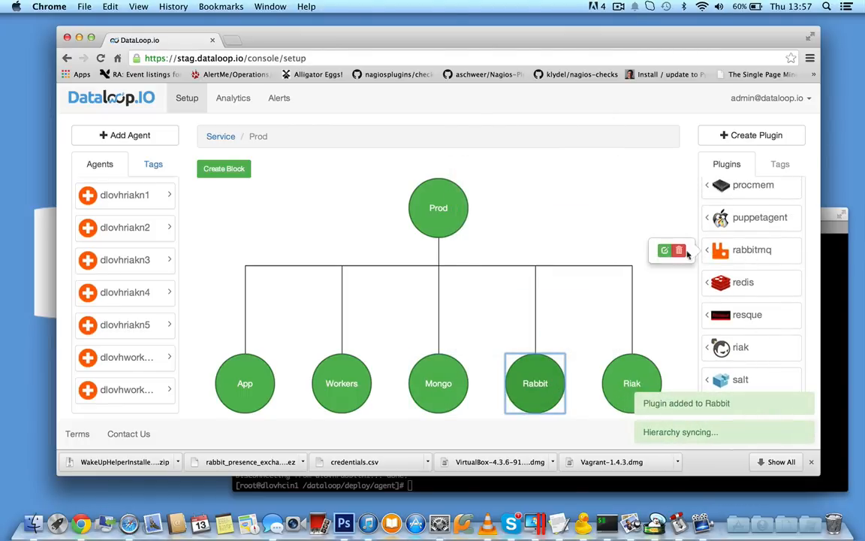
{"action": "left_click", "coordinate": [663, 251]}
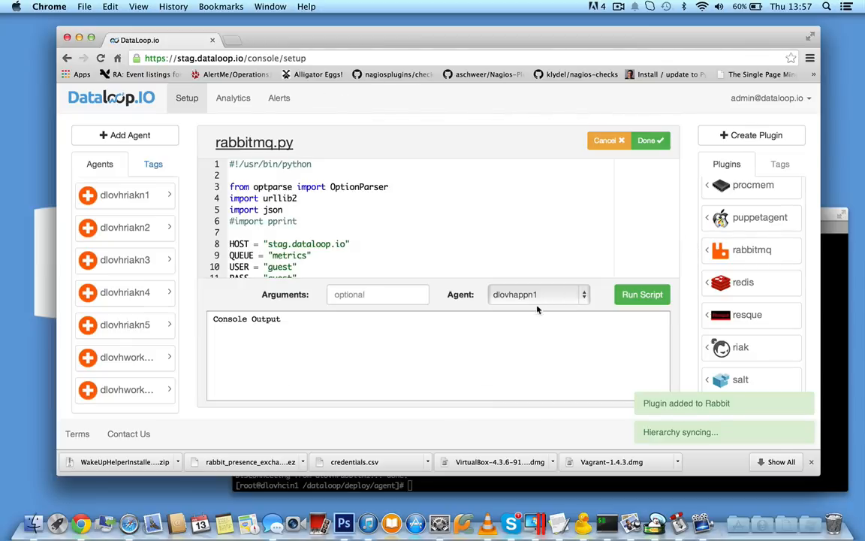
{"action": "left_click", "coordinate": [526, 294]}
{"action": "left_click", "coordinate": [549, 410]}
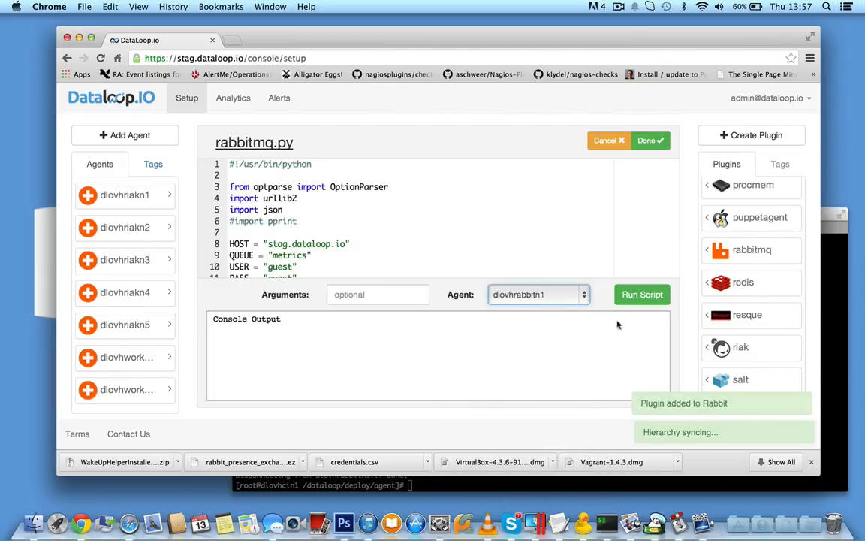
{"action": "left_click", "coordinate": [642, 295]}
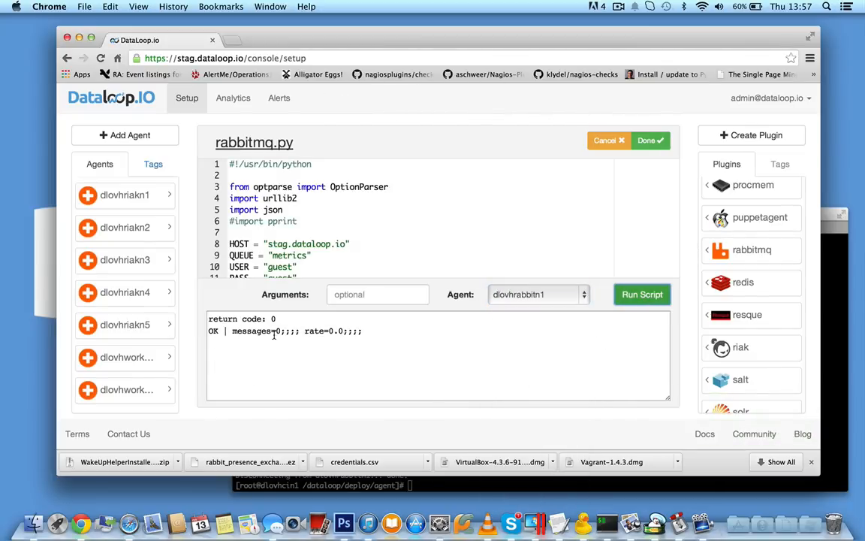
{"action": "left_click", "coordinate": [650, 140]}
- Reopen the Prod service and attach the riak plugin to the Riak block
{"action": "scroll", "coordinate": [722, 325], "scroll_direction": "down", "scroll_amount": 5}
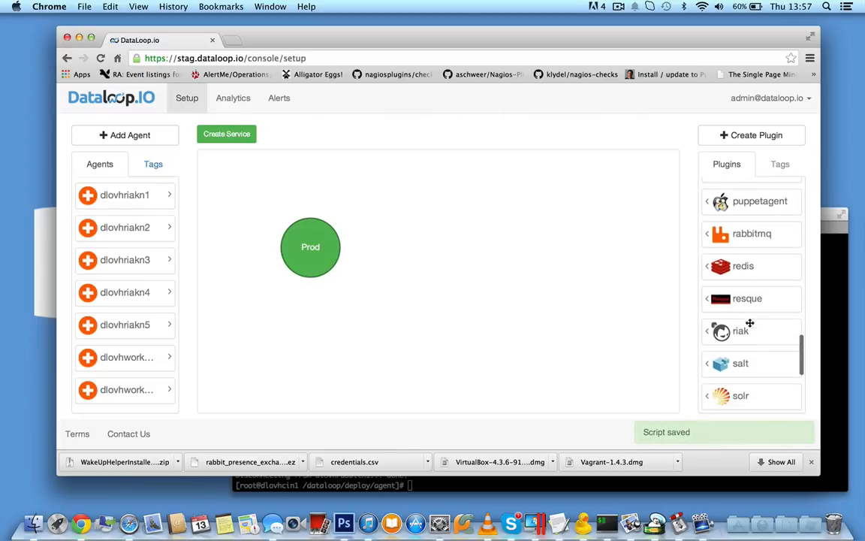
{"action": "left_click", "coordinate": [330, 254]}
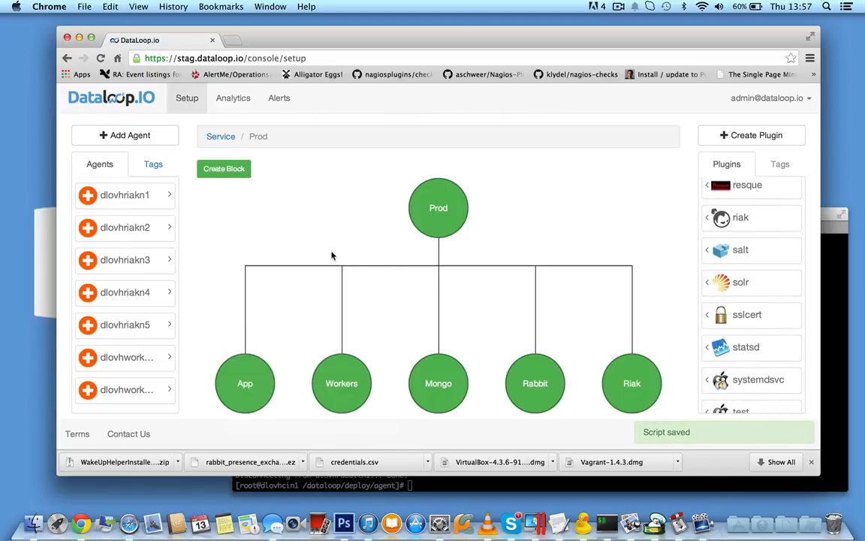
{"action": "left_click_drag", "start_coordinate": [749, 219], "coordinate": [623, 372]}
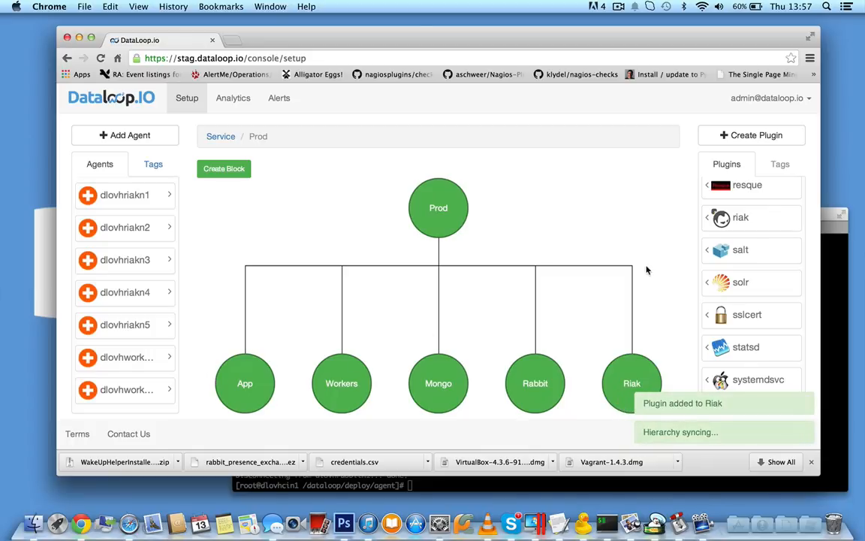
{"action": "scroll", "coordinate": [779, 357], "scroll_direction": "down", "scroll_amount": 2}
{"action": "scroll", "coordinate": [778, 301], "scroll_direction": "up", "scroll_amount": 10}
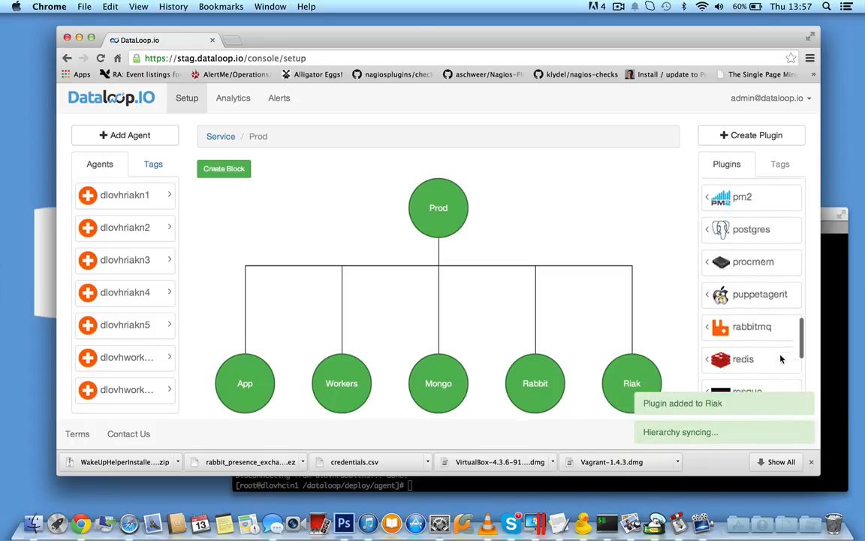
- Find the node_process plugin and attach it to both the App and Workers blocks
{"action": "scroll", "coordinate": [774, 252], "scroll_direction": "up", "scroll_amount": 2}
{"action": "scroll", "coordinate": [774, 255], "scroll_direction": "down", "scroll_amount": 5}
{"action": "scroll", "coordinate": [774, 257], "scroll_direction": "down", "scroll_amount": 6}
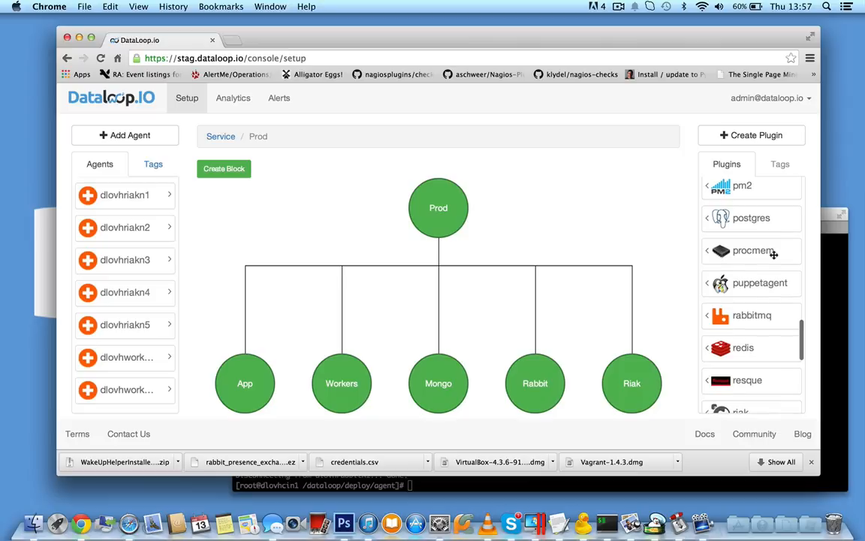
{"action": "scroll", "coordinate": [747, 316], "scroll_direction": "down", "scroll_amount": 1}
{"action": "scroll", "coordinate": [747, 329], "scroll_direction": "down", "scroll_amount": 2}
{"action": "scroll", "coordinate": [750, 326], "scroll_direction": "up", "scroll_amount": 10}
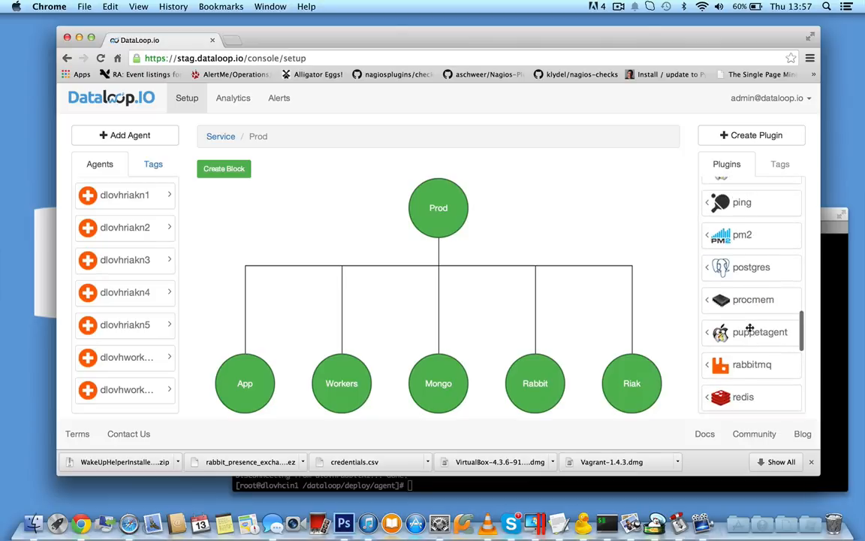
{"action": "scroll", "coordinate": [726, 282], "scroll_direction": "up", "scroll_amount": 3}
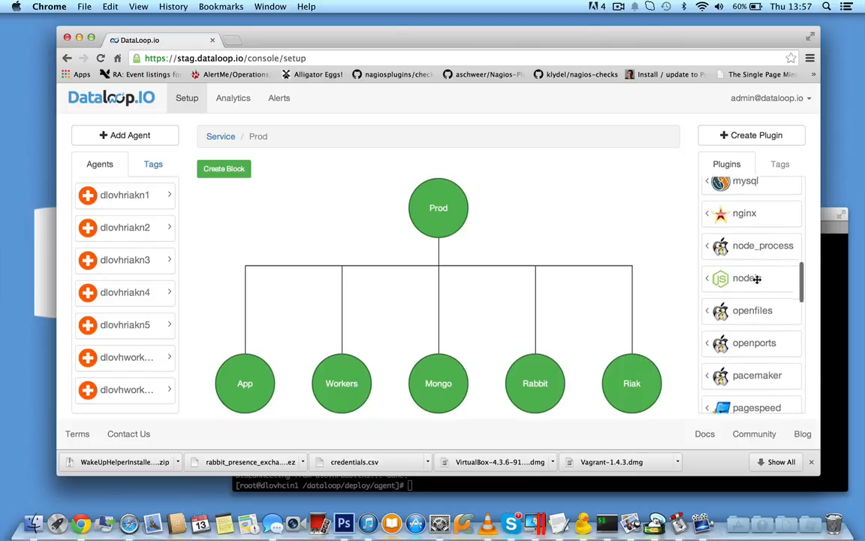
{"action": "left_click_drag", "start_coordinate": [763, 259], "coordinate": [242, 381]}
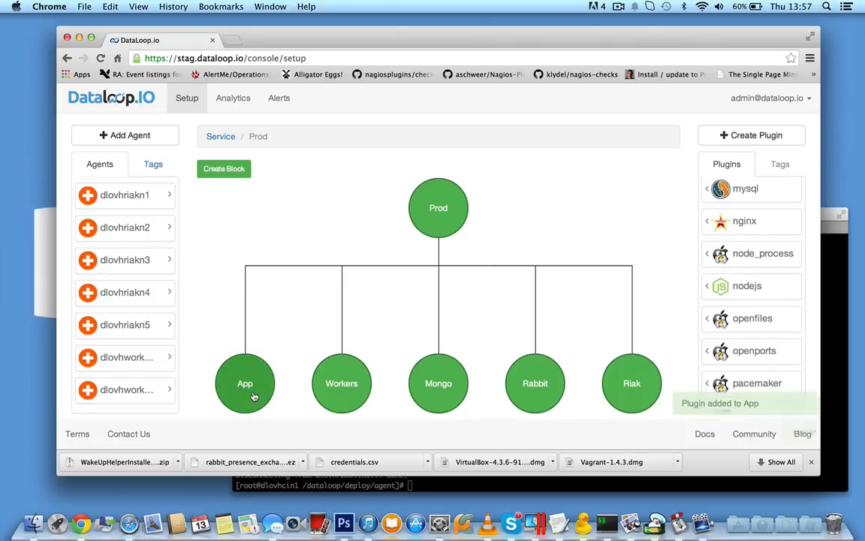
{"action": "left_click_drag", "start_coordinate": [762, 255], "coordinate": [328, 372]}
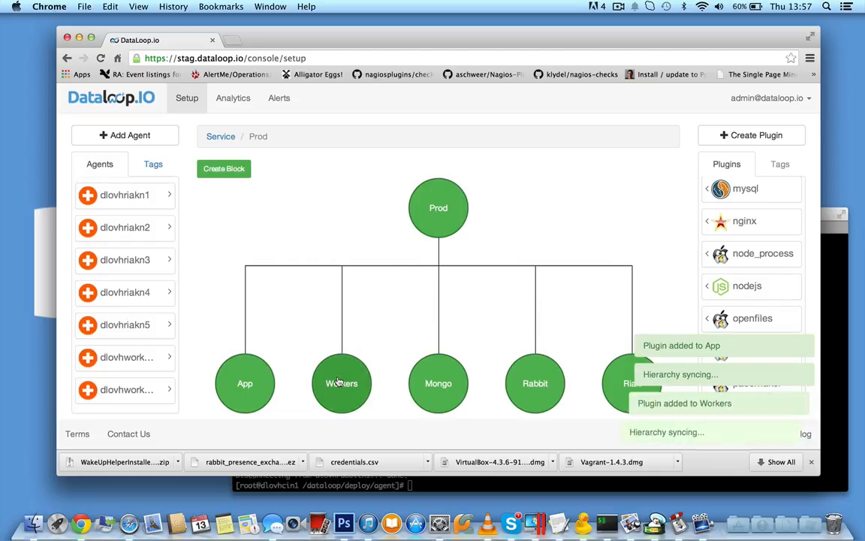
- Open the node_process plugin's script and test-run it on agent dlovhappn1
{"action": "left_click", "coordinate": [246, 396]}
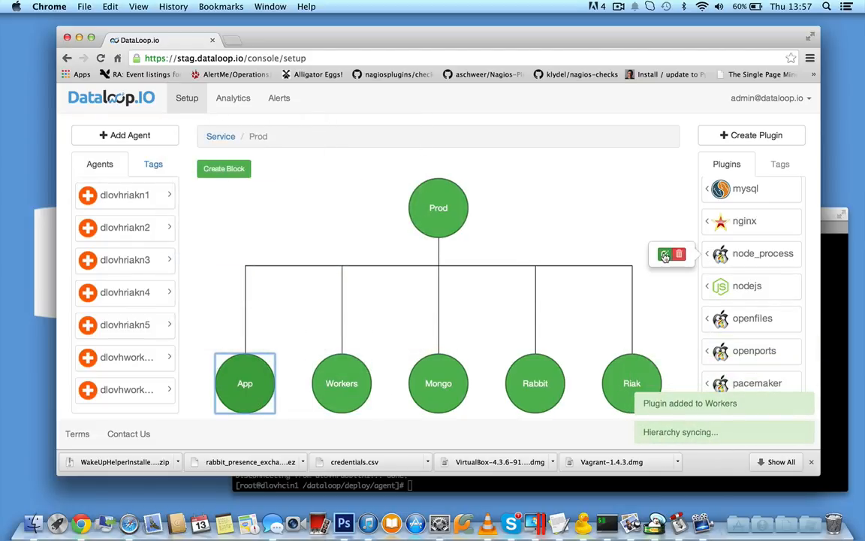
{"action": "left_click", "coordinate": [664, 256]}
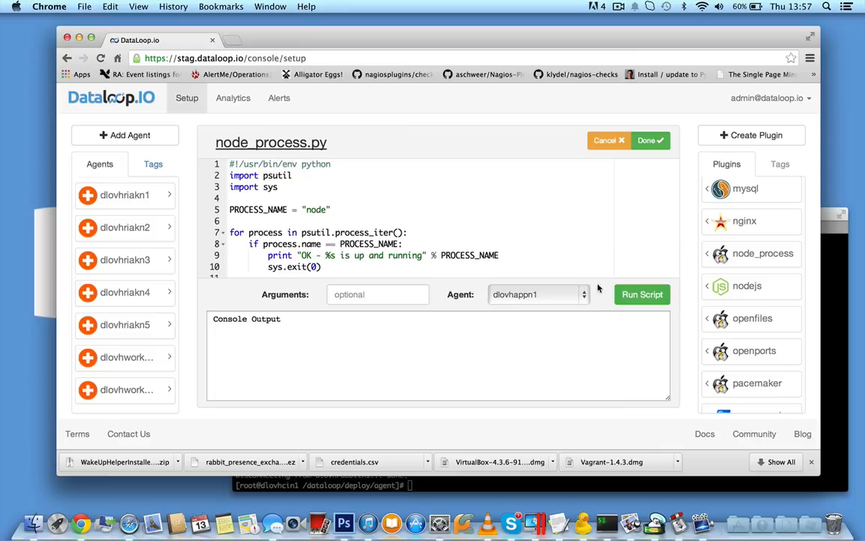
{"action": "left_click", "coordinate": [642, 295]}
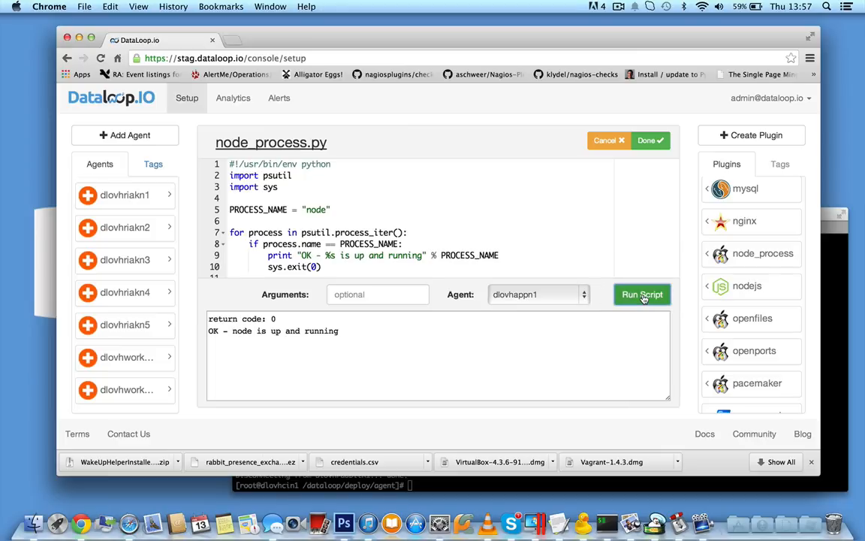
- Test-run node_process.py with PROCESS_NAME set to "node2", and restore it to "node" before saving the script
{"action": "left_click", "coordinate": [328, 209]}
{"action": "left_click_drag", "start_coordinate": [328, 210], "coordinate": [306, 209]}
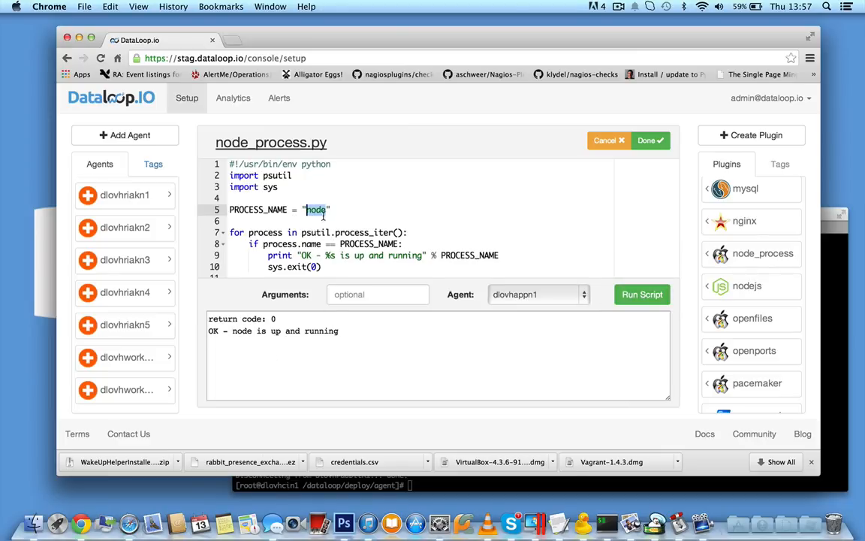
{"action": "left_click", "coordinate": [326, 211]}
{"action": "left_click", "coordinate": [640, 294]}
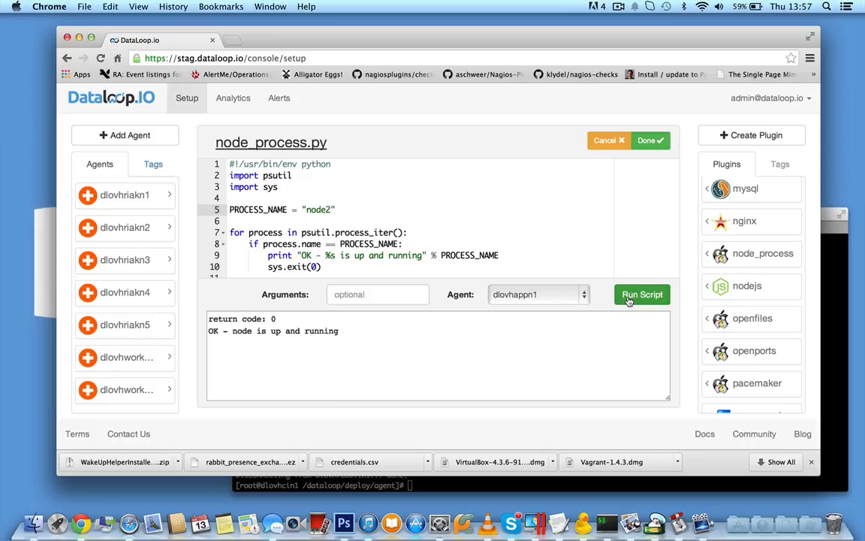
{"action": "left_click", "coordinate": [333, 209]}
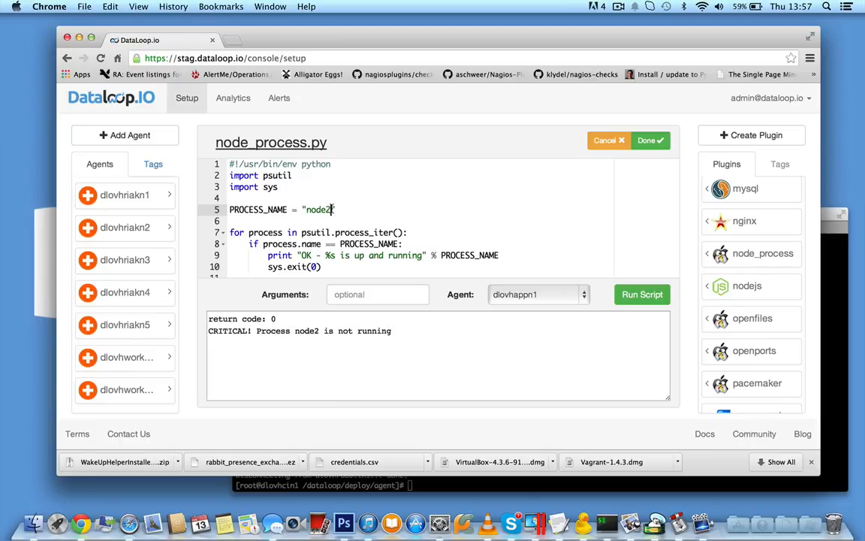
{"action": "left_click", "coordinate": [650, 141]}
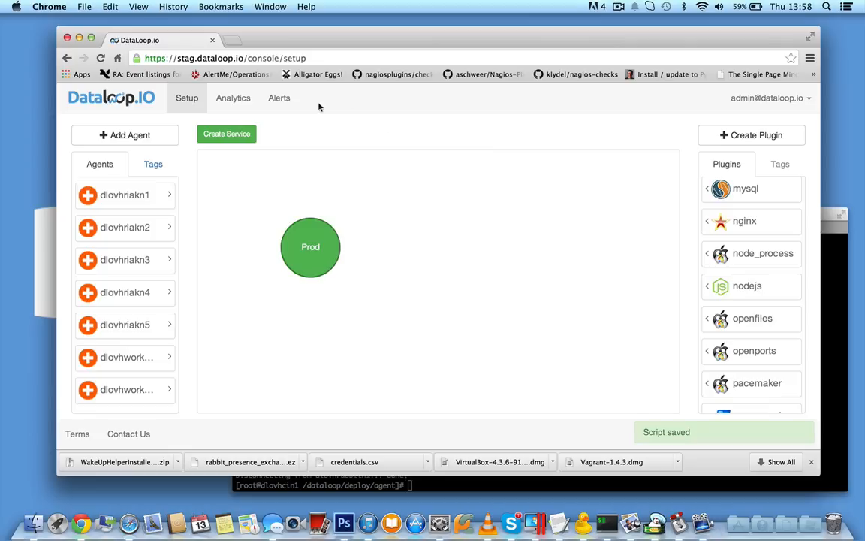
- Reopen the Prod service and check which agents and plugins the App and Workers blocks contain
{"action": "left_click", "coordinate": [326, 244]}
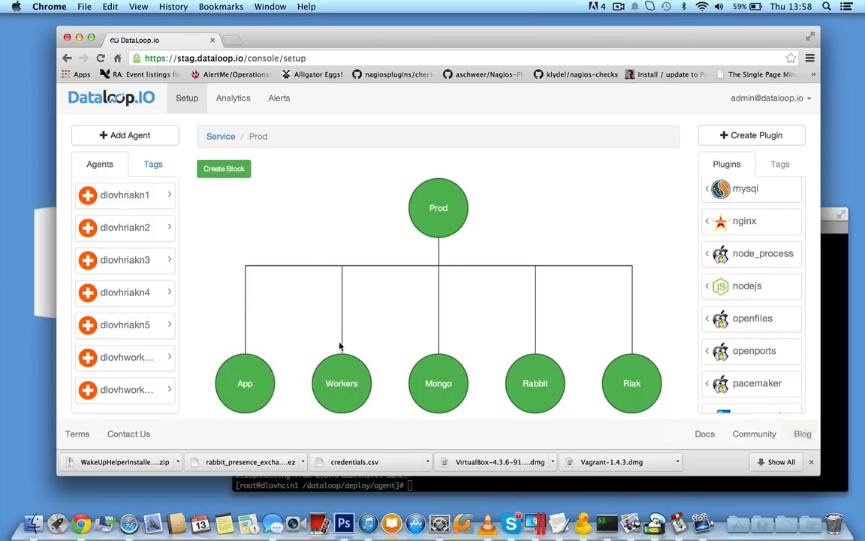
{"action": "left_click", "coordinate": [254, 363]}
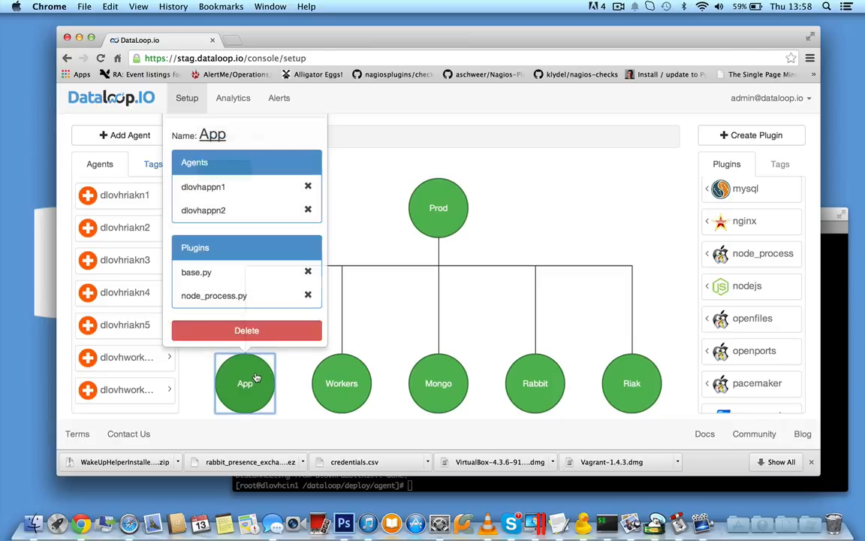
{"action": "left_click", "coordinate": [348, 385]}
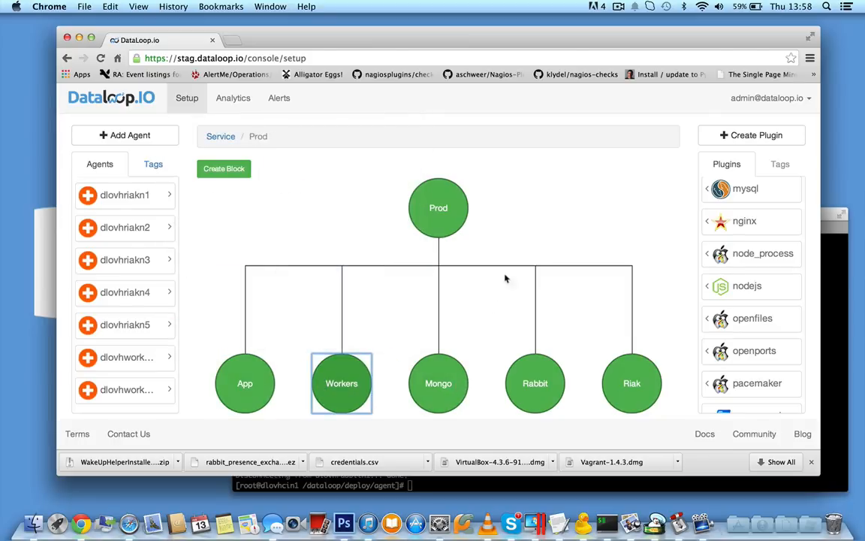
{"action": "left_click", "coordinate": [505, 225]}
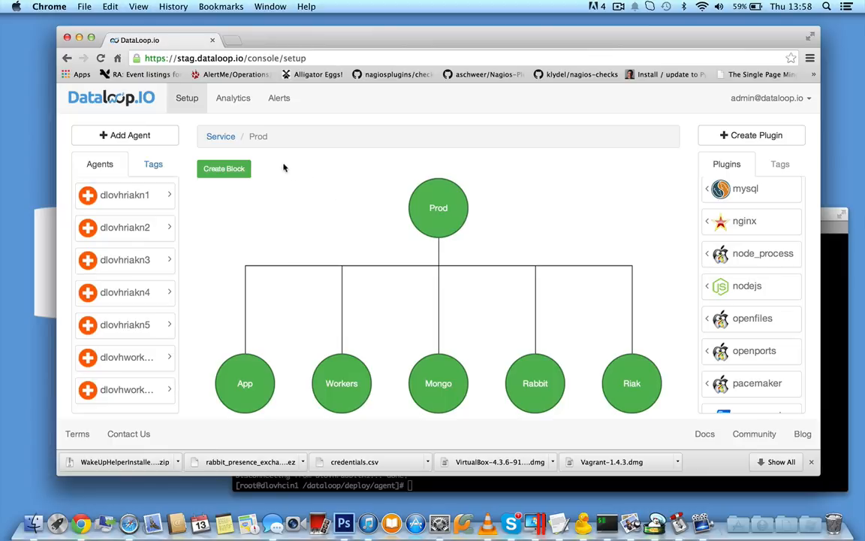
- Return to the service overview and create a new service named Build
{"action": "left_click", "coordinate": [222, 137]}
{"action": "left_click_drag", "start_coordinate": [239, 133], "coordinate": [456, 226]}
{"action": "type", "text": "Build"}
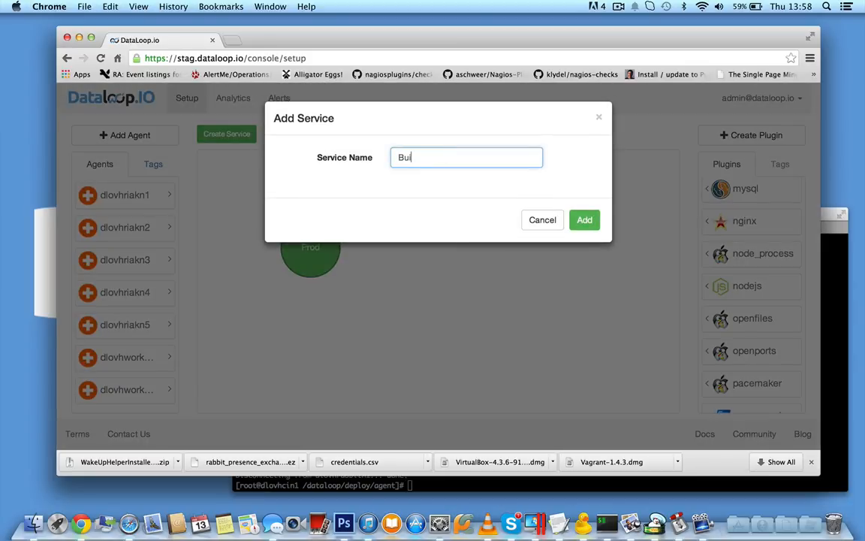
{"action": "key", "text": "Return"}
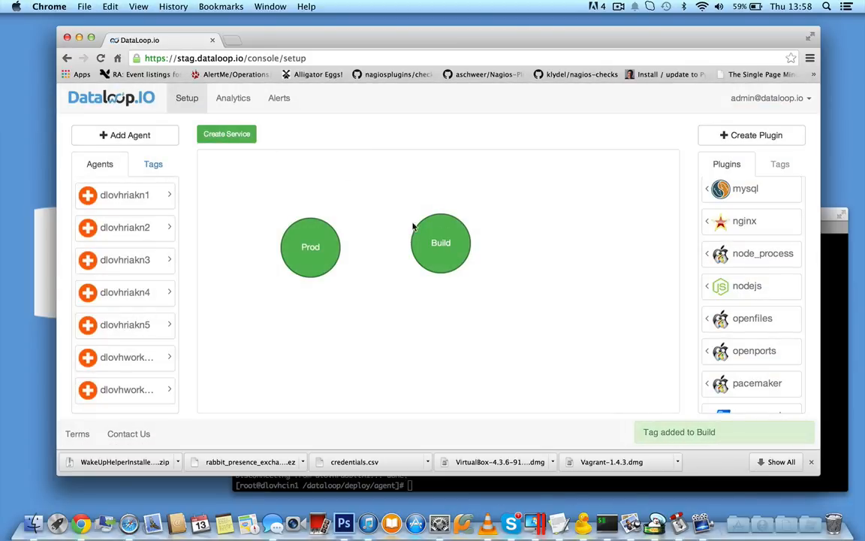
- Open the Build service and add two blocks named 32bit and 64bit
{"action": "left_click", "coordinate": [423, 236]}
{"action": "left_click_drag", "start_coordinate": [225, 169], "coordinate": [437, 217]}
{"action": "type", "text": "32bit"}
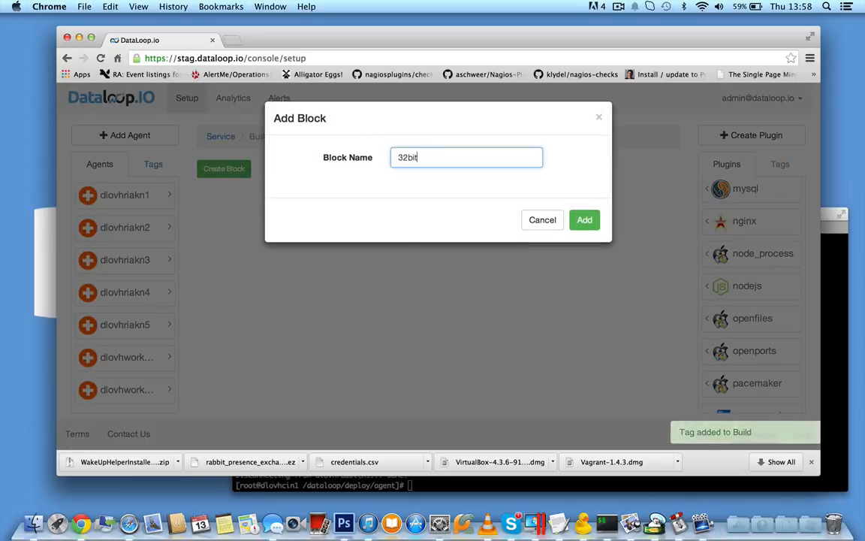
{"action": "key", "text": "Return"}
{"action": "left_click_drag", "start_coordinate": [225, 169], "coordinate": [451, 218]}
{"action": "type", "text": "64bit"}
{"action": "key", "text": "Return"}
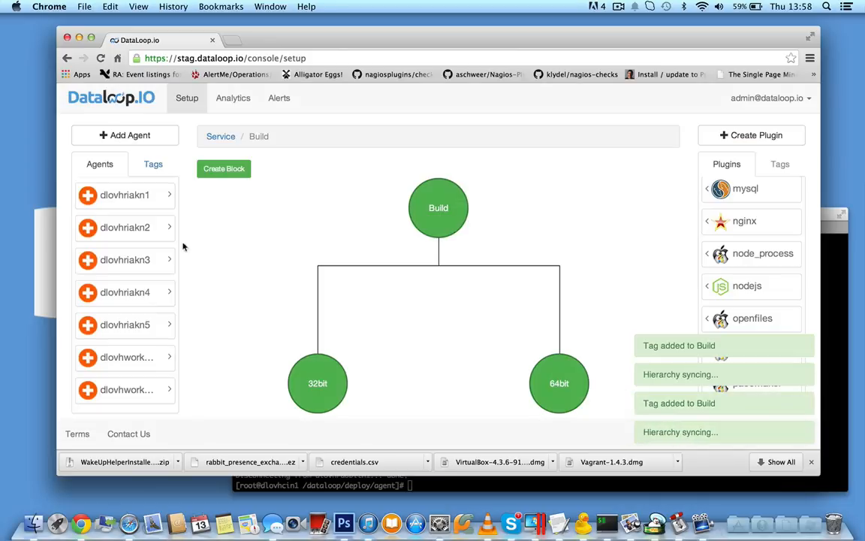
- Assign agent dlovhlinn1 to the 32bit block and agent dlovhlinn2 to the 64bit block
{"action": "scroll", "coordinate": [146, 302], "scroll_direction": "up", "scroll_amount": 5}
{"action": "left_click_drag", "start_coordinate": [167, 292], "coordinate": [321, 378]}
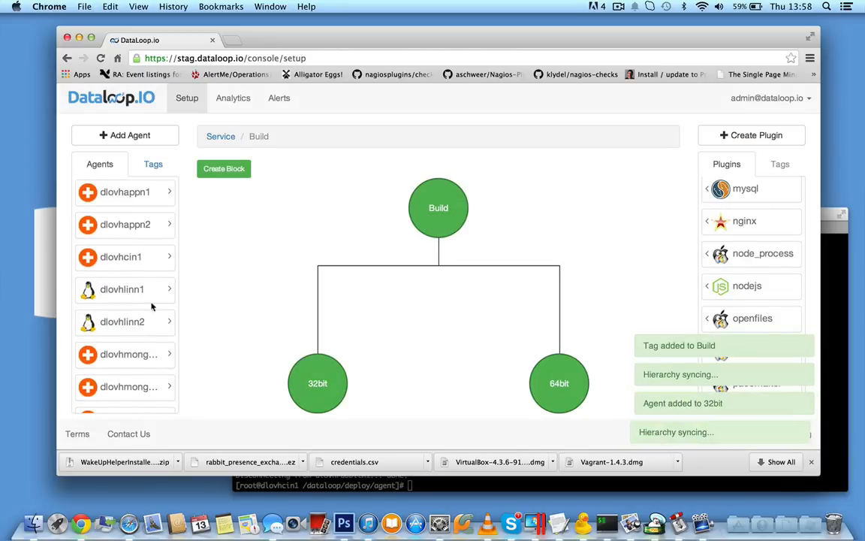
{"action": "left_click_drag", "start_coordinate": [119, 320], "coordinate": [561, 383]}
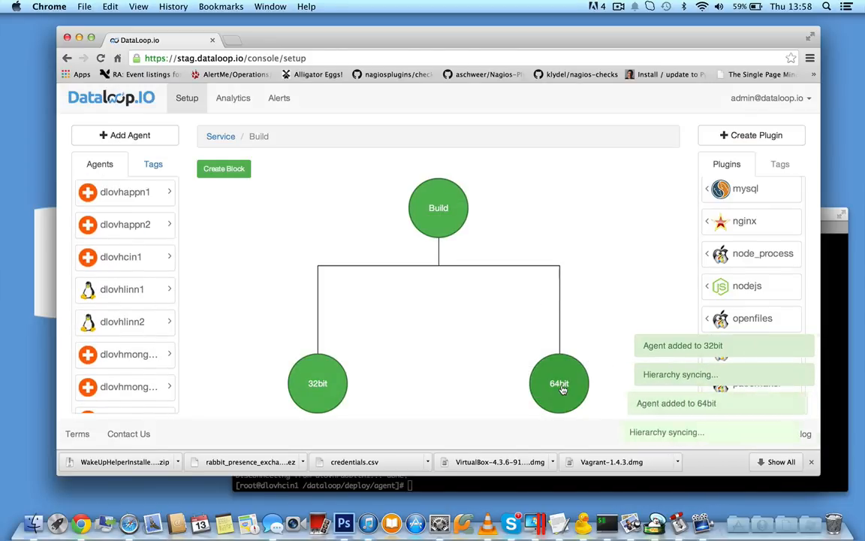
- Check the page of active alerts and return to the setup overview
{"action": "scroll", "coordinate": [758, 248], "scroll_direction": "up", "scroll_amount": 10}
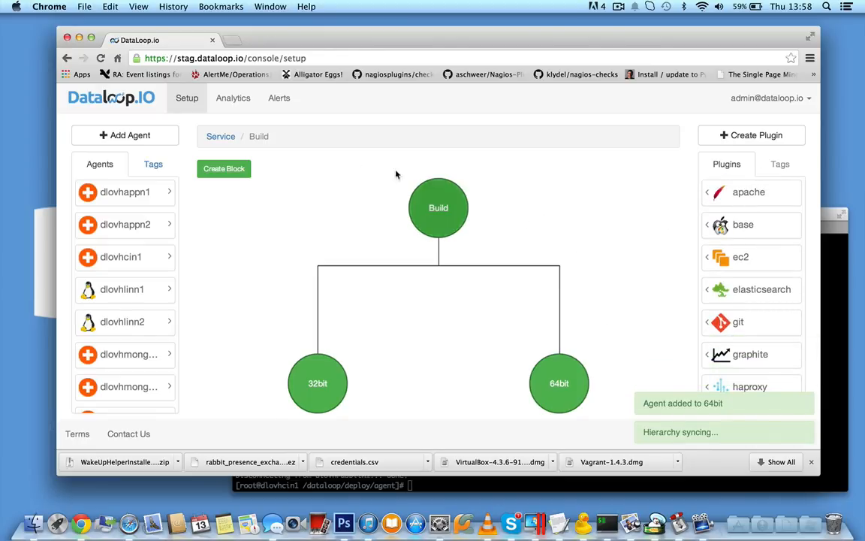
{"action": "left_click", "coordinate": [287, 108]}
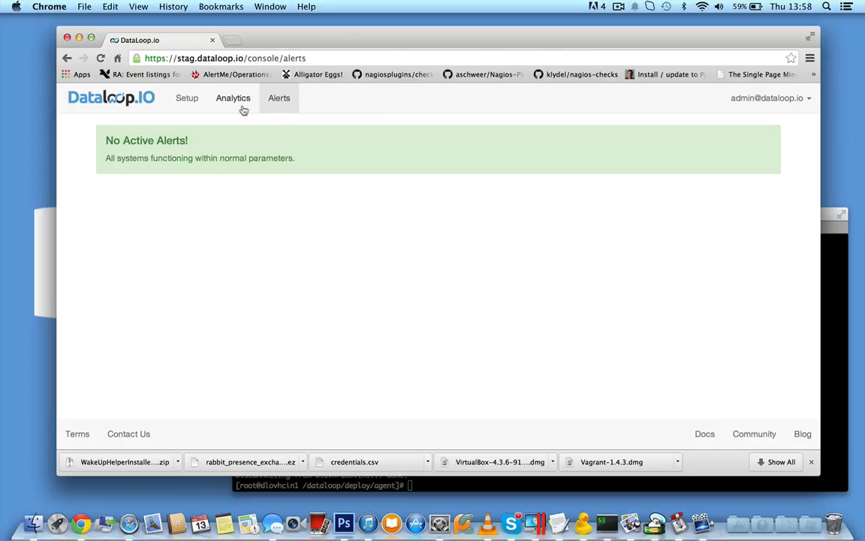
{"action": "left_click", "coordinate": [194, 108]}
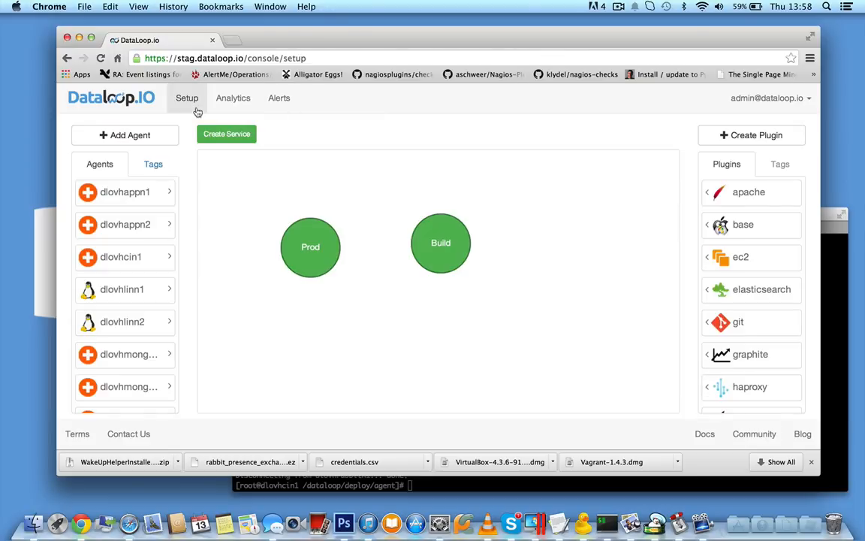
- Switch to iTerm and kill the monitoring agent in the dlovhlinn1 session with pkill -9 -f dataloop-lin-agent
{"action": "left_click", "coordinate": [832, 295]}
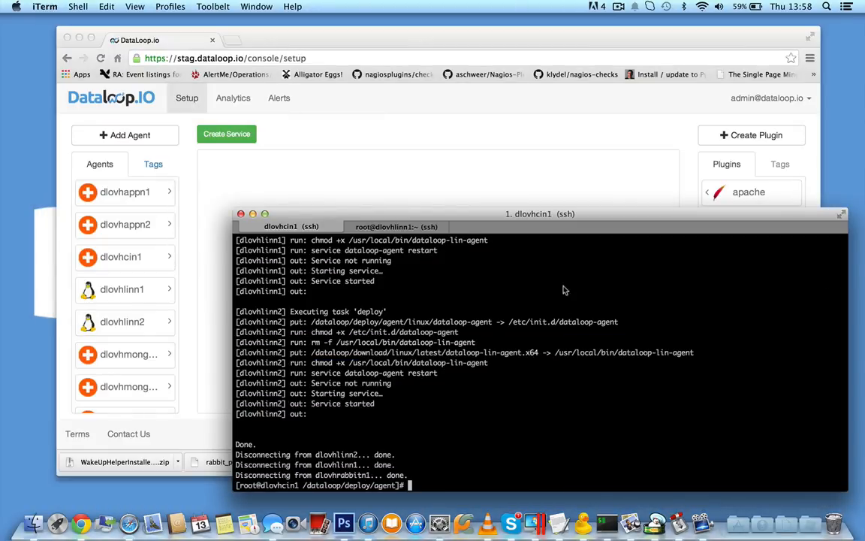
{"action": "left_click", "coordinate": [410, 227]}
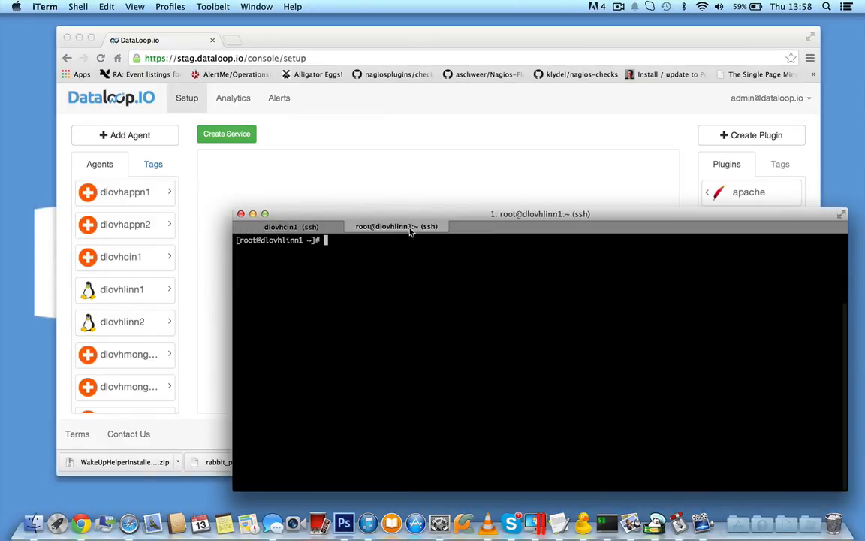
{"action": "left_click", "coordinate": [426, 146]}
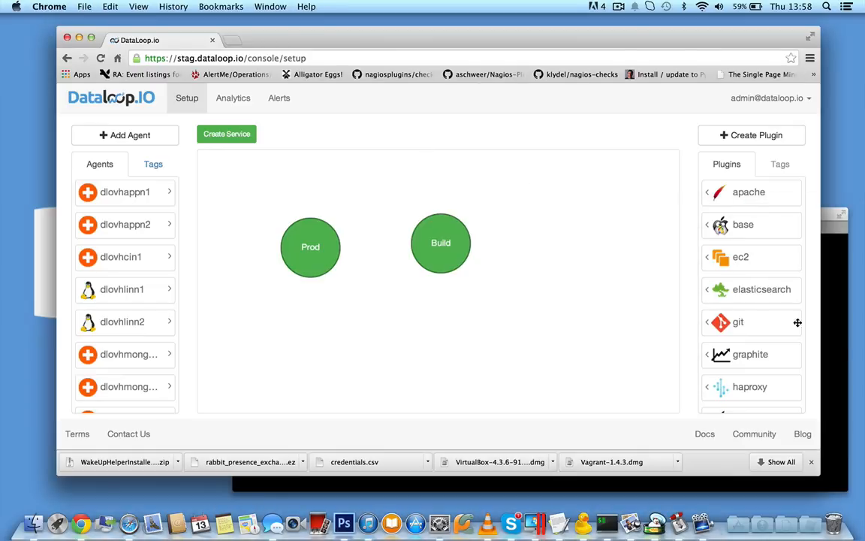
{"action": "left_click", "coordinate": [838, 325]}
{"action": "type", "text": "pkil"}
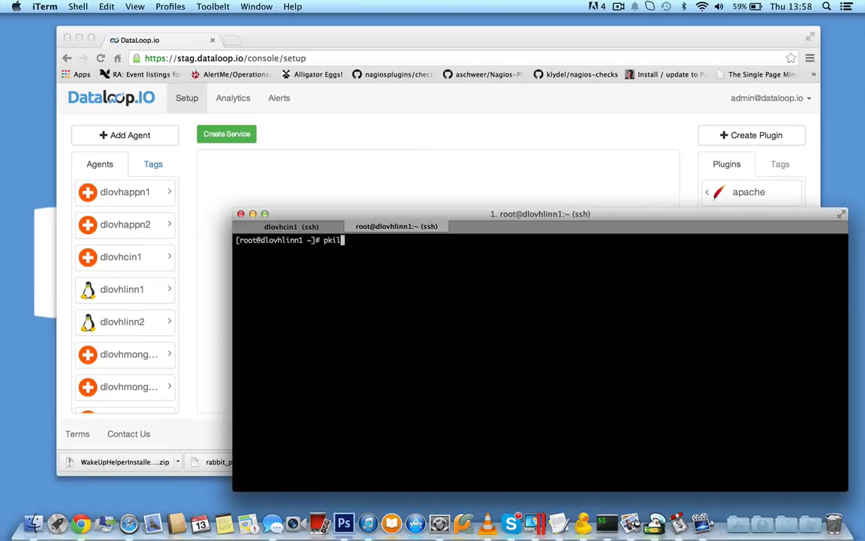
{"action": "type", "text": "l -9 -f dataloop-lin-agent"}
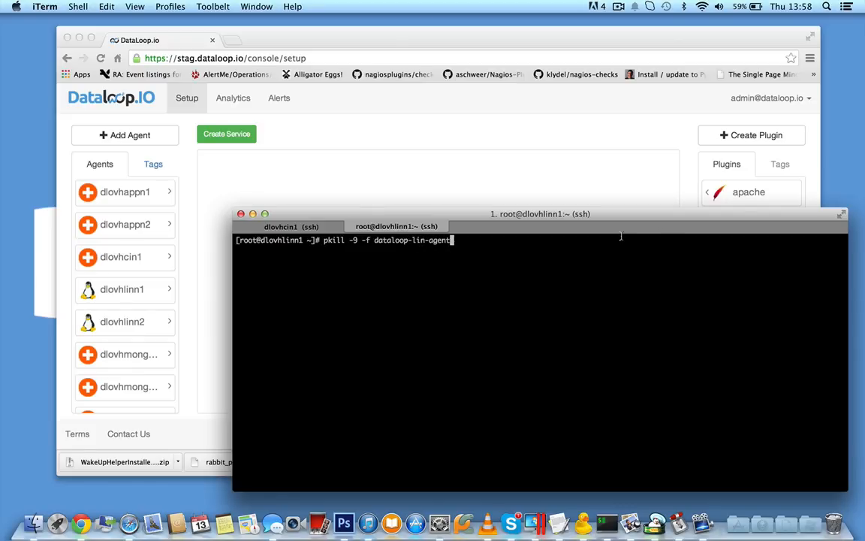
{"action": "key", "text": "Return"}
- Switch back to DataLoop.io in Chrome and check the agent list and active alerts for the dlovhlinn1 disconnection
{"action": "left_click", "coordinate": [622, 156]}
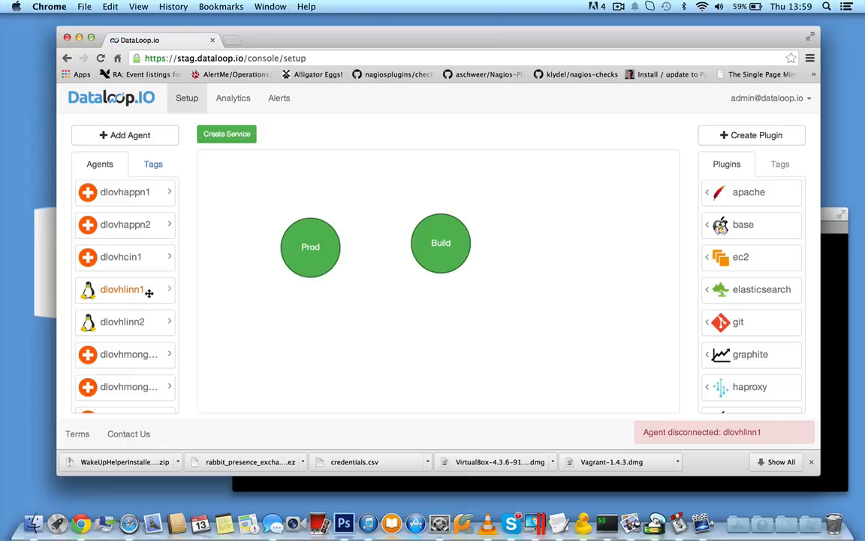
{"action": "left_click", "coordinate": [273, 102]}
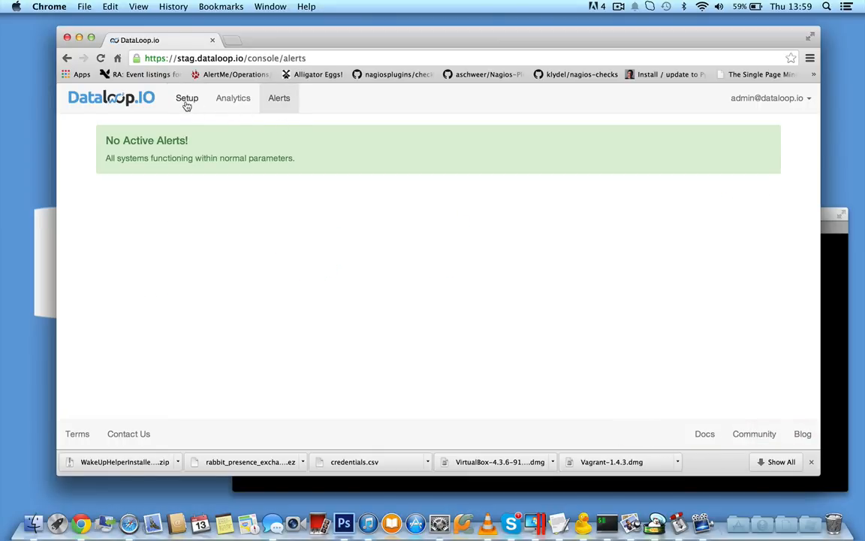
{"action": "left_click", "coordinate": [187, 106]}
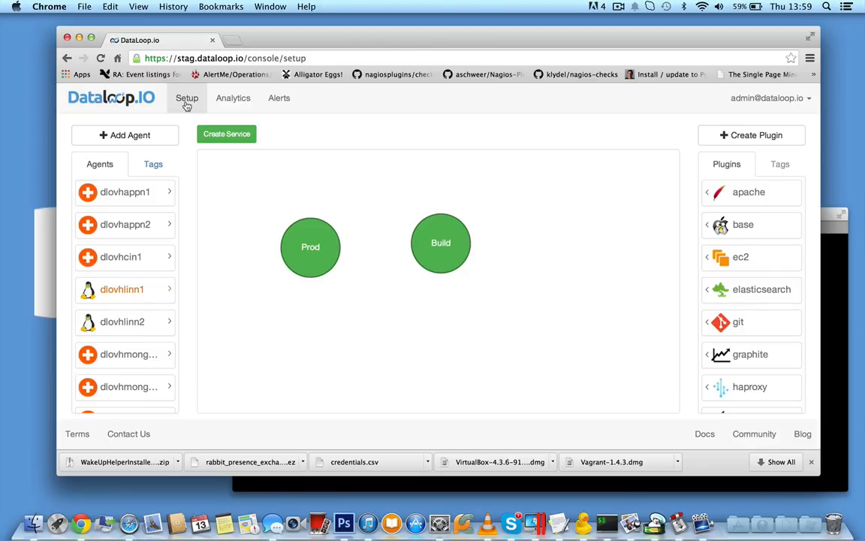
{"action": "left_click", "coordinate": [285, 106]}
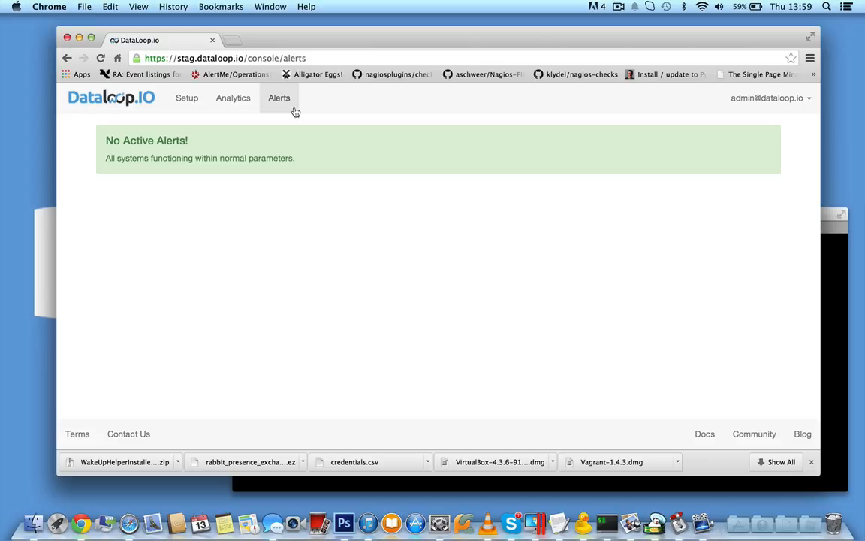
{"action": "left_click", "coordinate": [182, 98]}
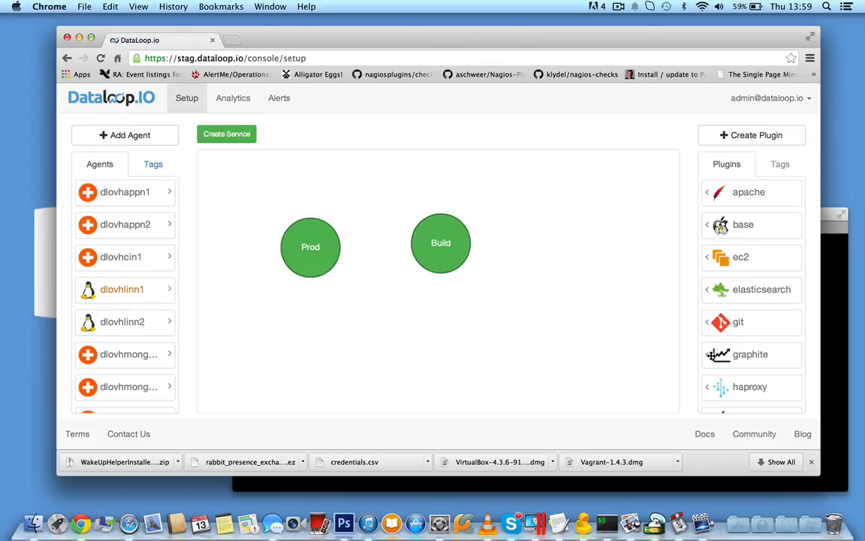
- Switch to iTerm and restart the monitoring agent in the dlovhlinn1 session with service dataloop-agent restart
{"action": "scroll", "coordinate": [737, 313], "scroll_direction": "down", "scroll_amount": 3}
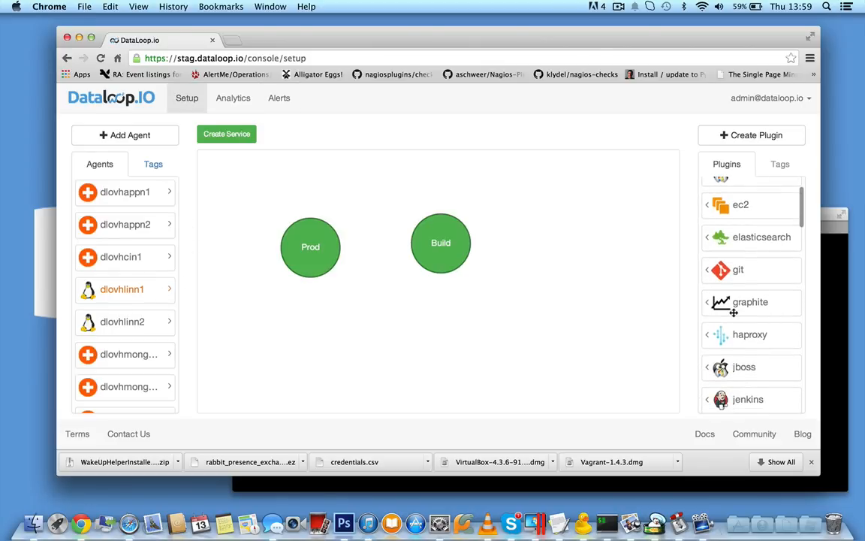
{"action": "type", "text": "service dataloop"}
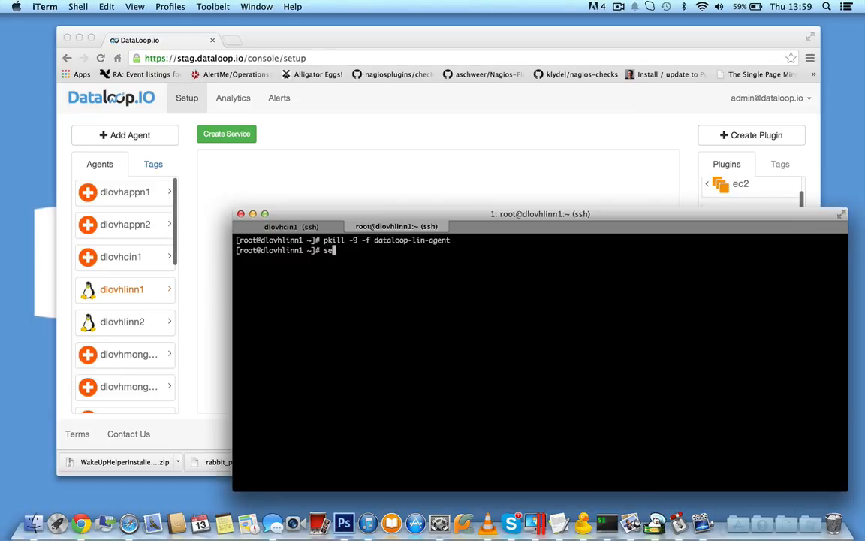
{"action": "type", "text": "-agent restart"}
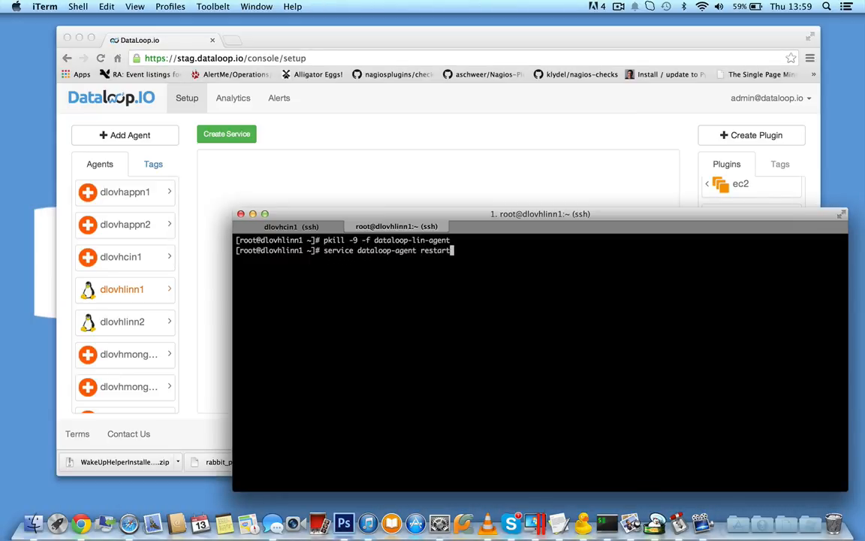
{"action": "key", "text": "Return"}
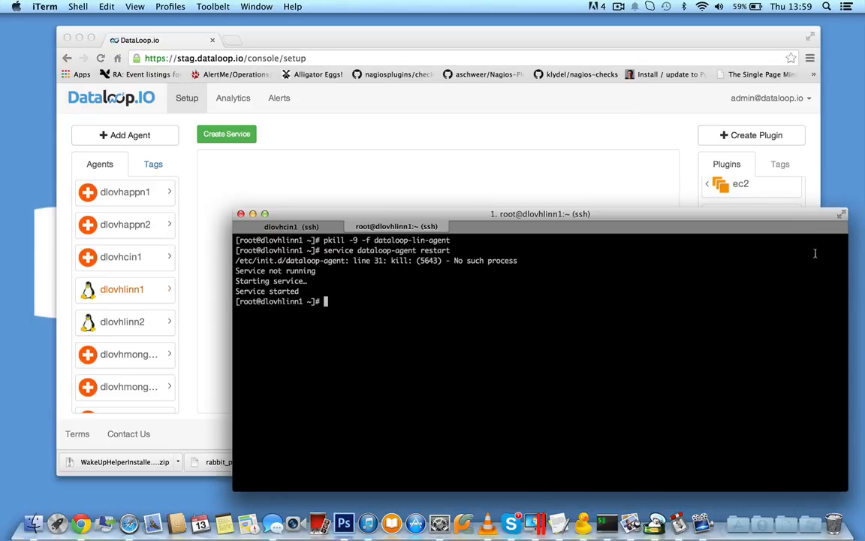
- Switch back to DataLoop.io in Chrome and open the Prod service to view its blocks
{"action": "left_click", "coordinate": [596, 154]}
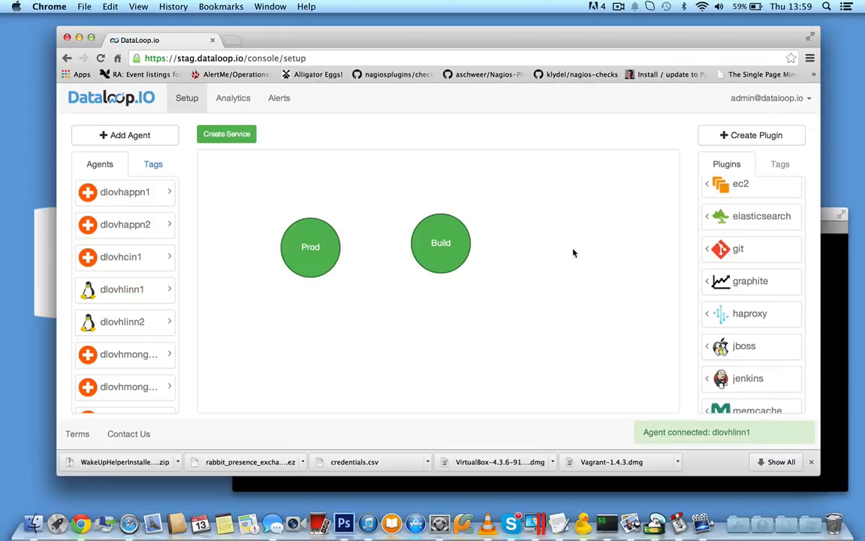
{"action": "left_click", "coordinate": [309, 247]}
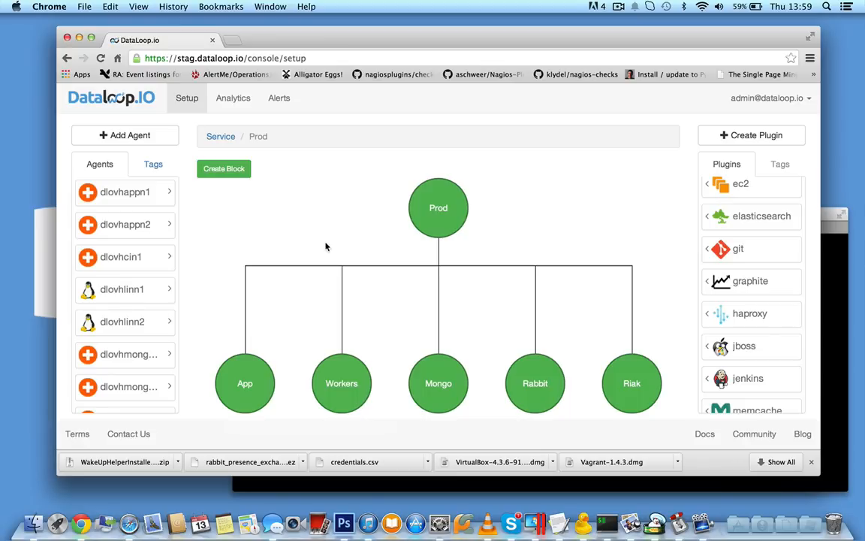
- Create a new plugin named test.sh and open it in the script editor
{"action": "left_click", "coordinate": [721, 140]}
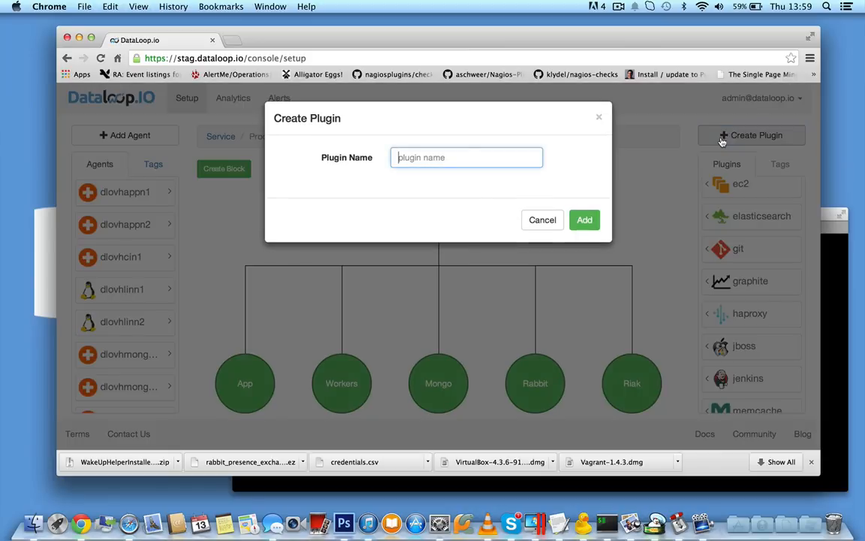
{"action": "type", "text": "test.sh"}
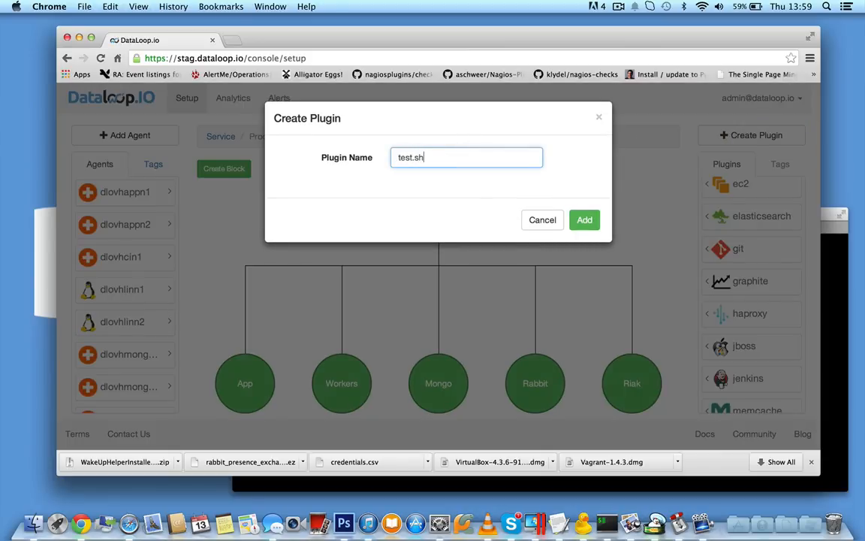
{"action": "left_click", "coordinate": [587, 224]}
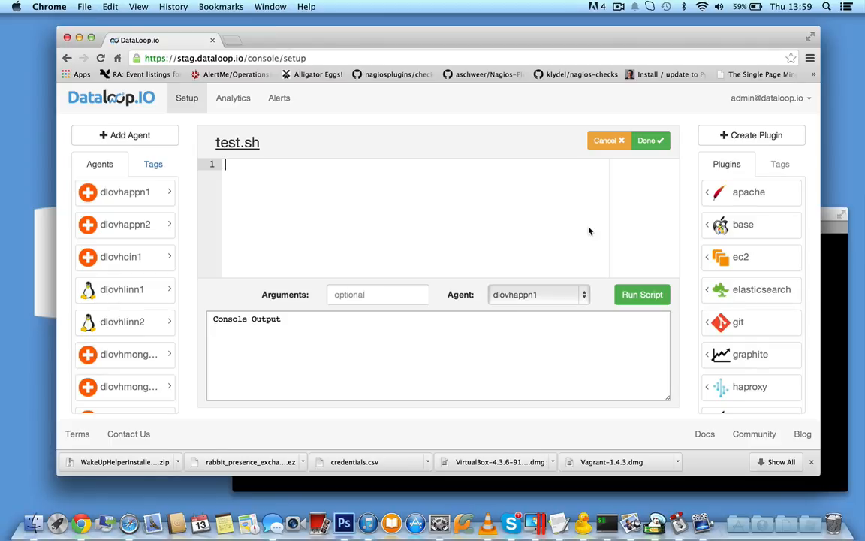
{"action": "left_click", "coordinate": [599, 6]}
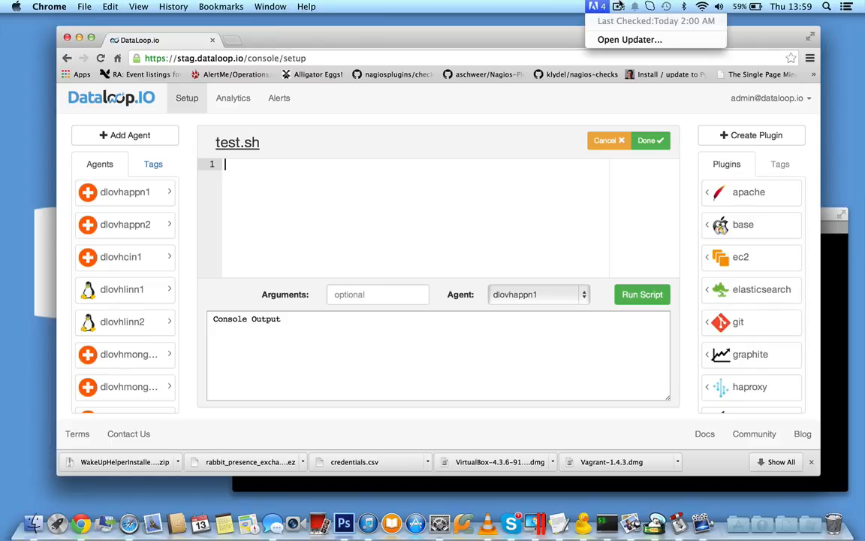